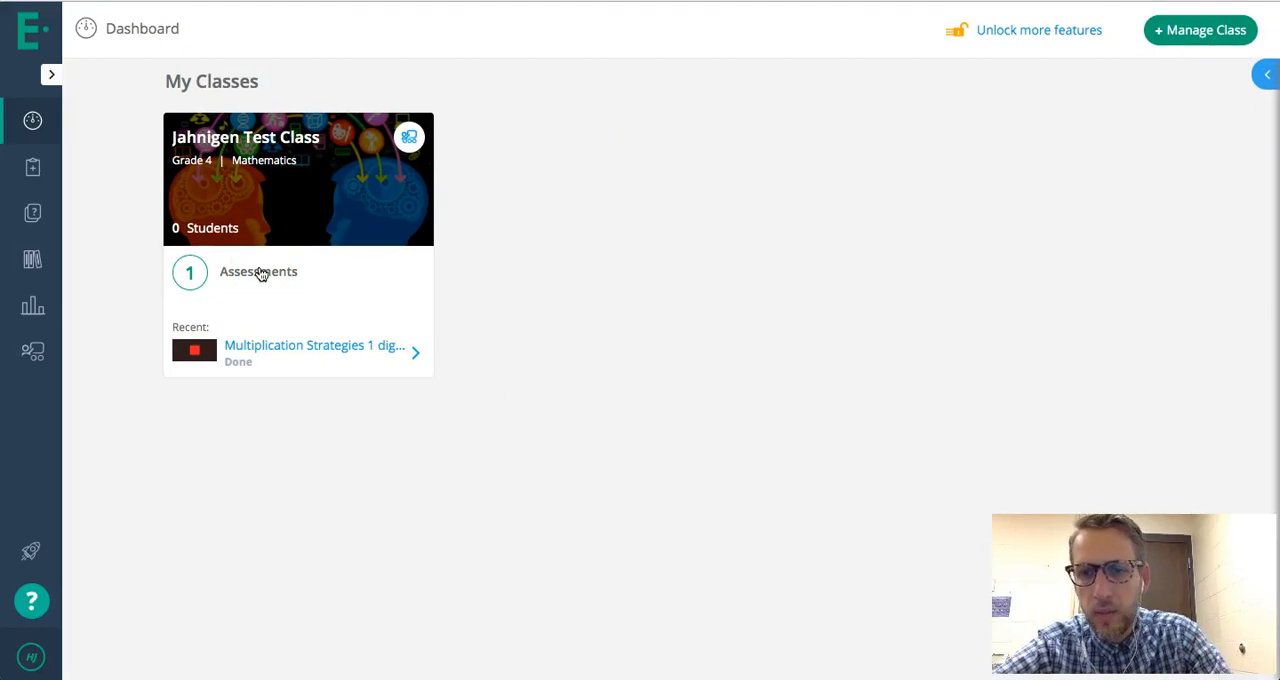
# - Start a new assessment from the class's assessments page and browse all pre-built assessments in the library
pyautogui.click(260, 273)
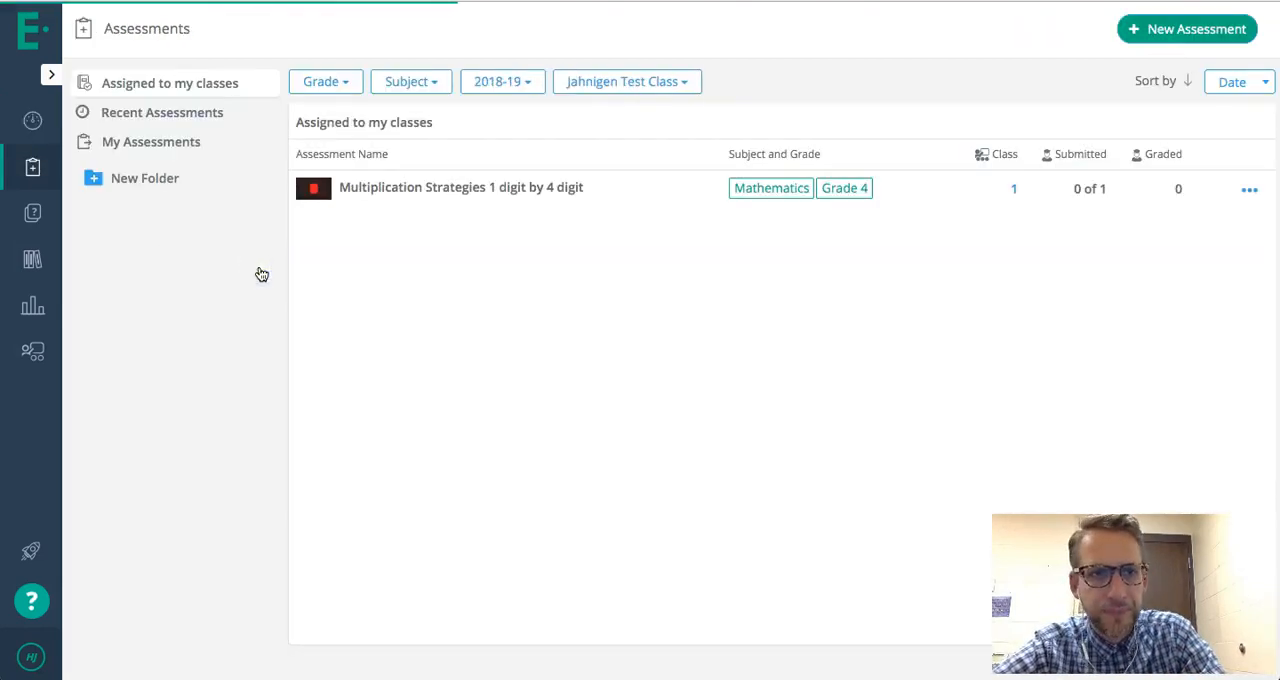
pyautogui.click(1161, 30)
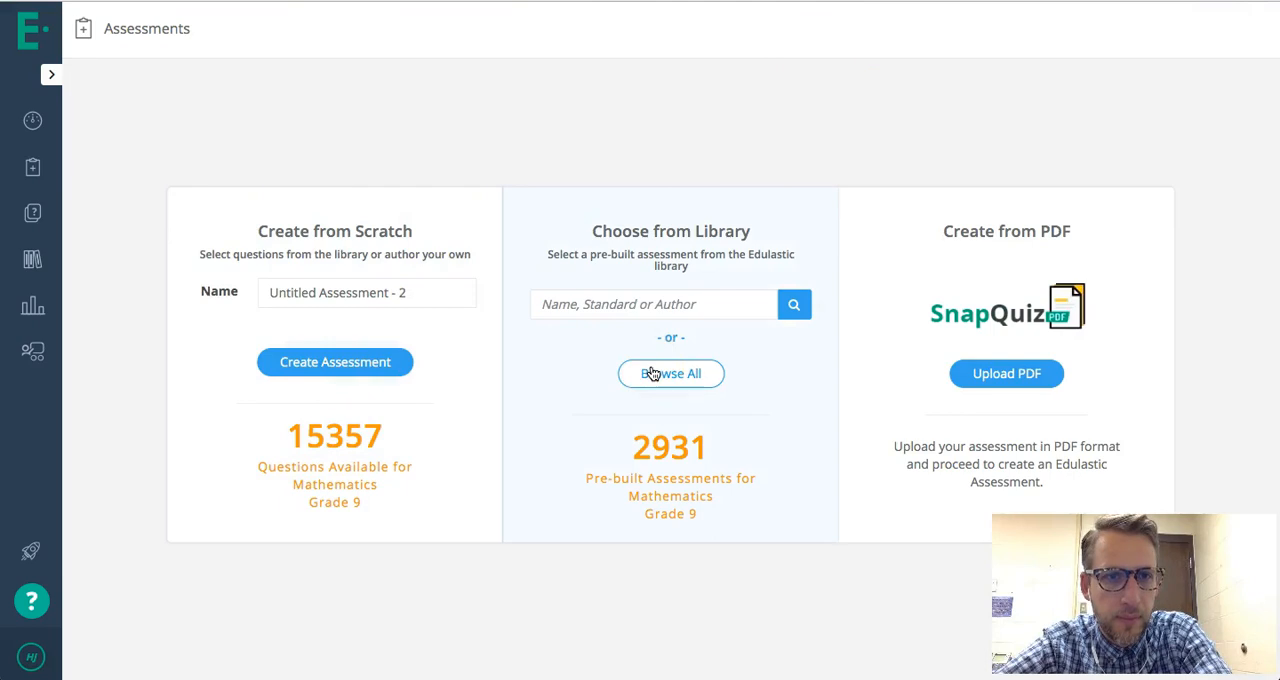
pyautogui.click(652, 373)
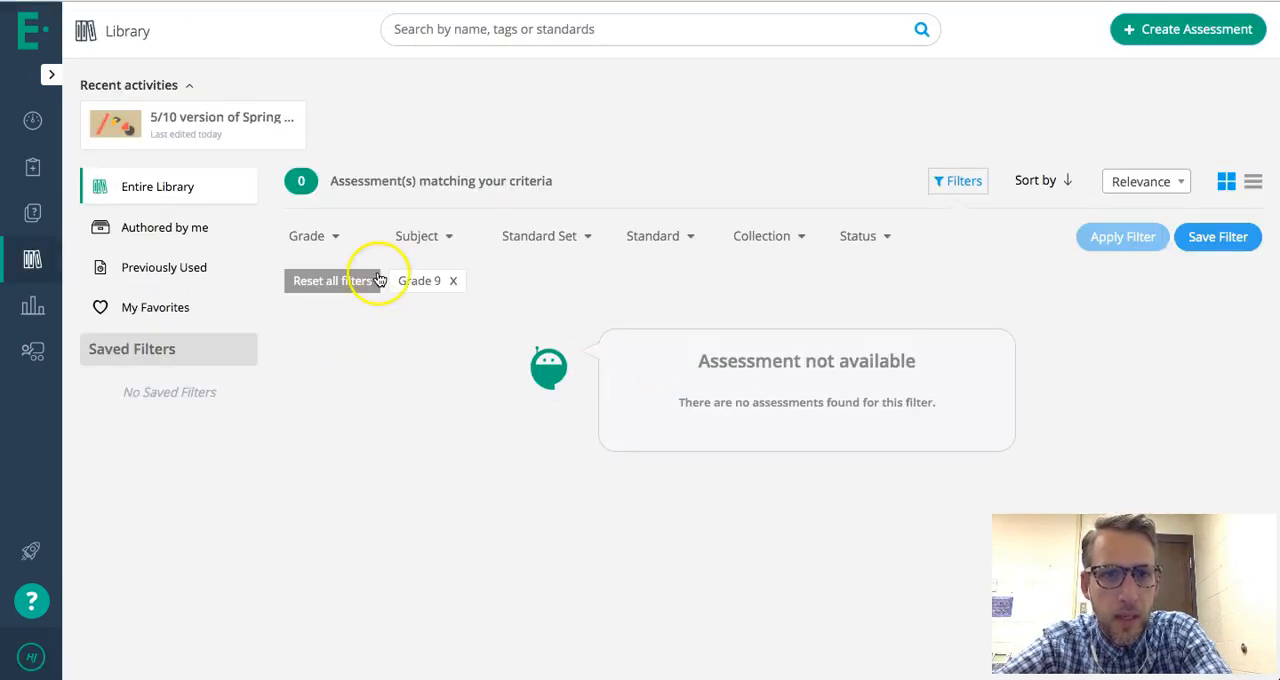
# - Filter the library to Grade 9, Mathematics and the Ohio Math standard set, and apply the filter
pyautogui.click(453, 281)
pyautogui.click(331, 236)
pyautogui.scroll(-2, 332, 378)
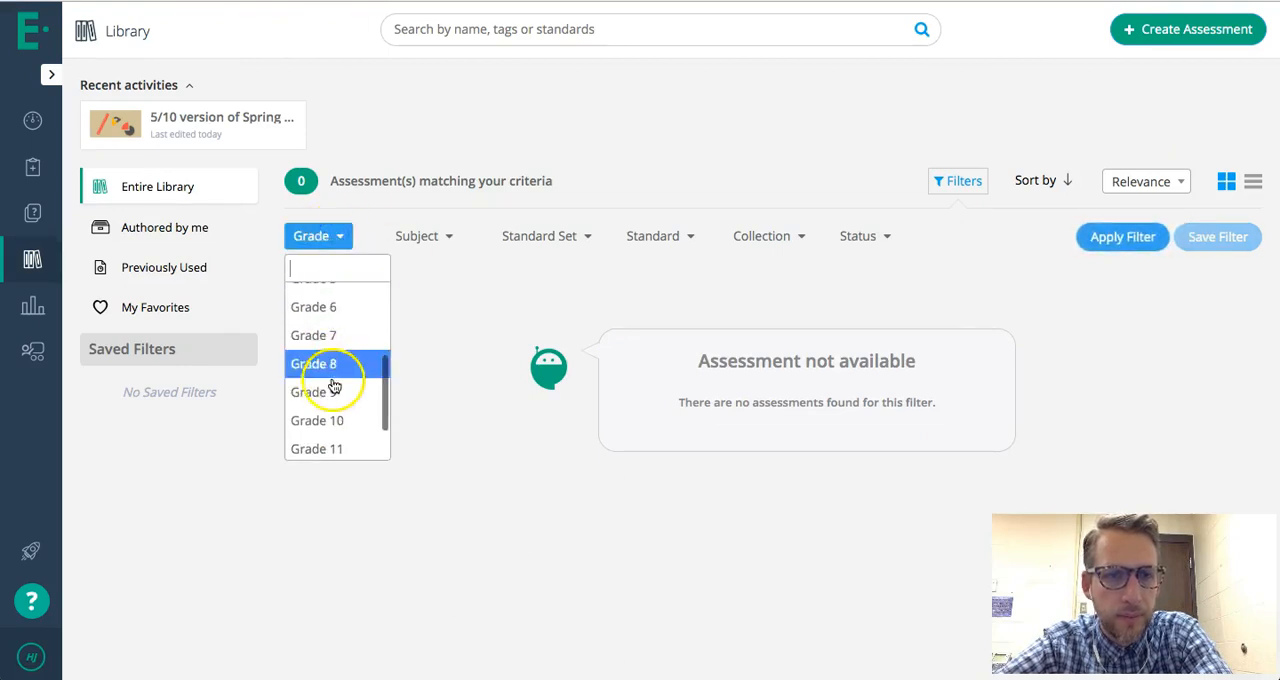
pyautogui.click(334, 392)
pyautogui.click(437, 238)
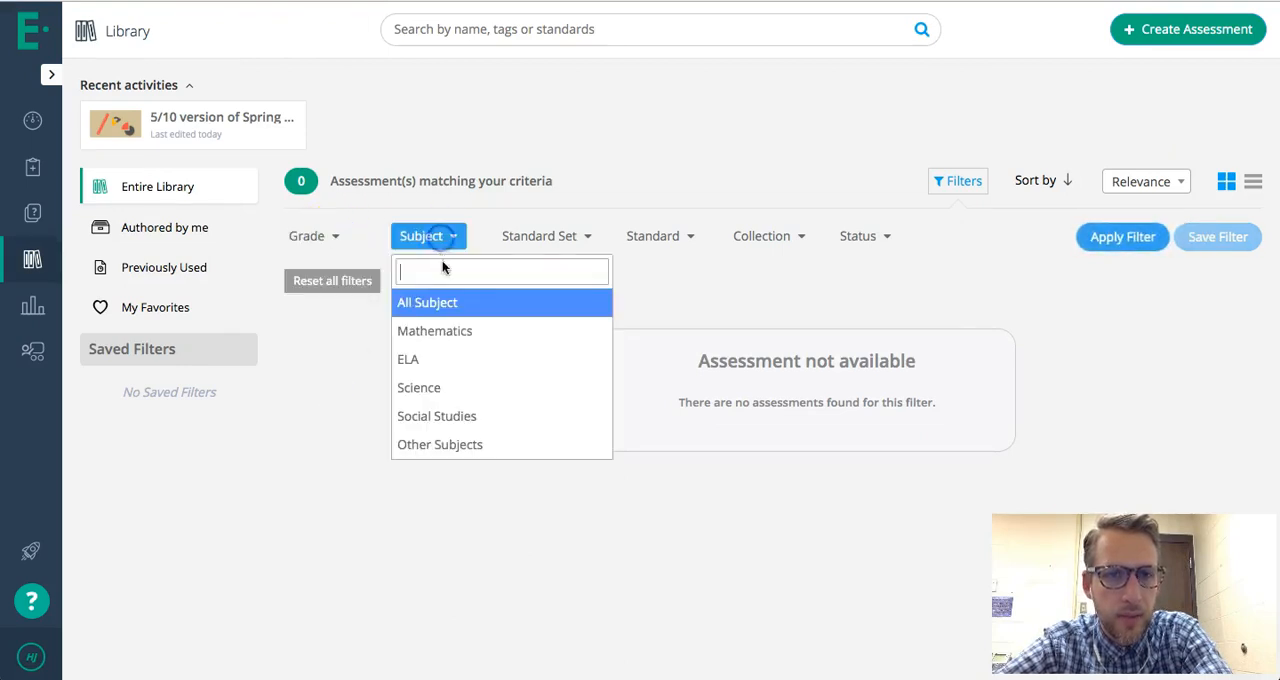
pyautogui.click(449, 329)
pyautogui.click(574, 238)
pyautogui.click(575, 330)
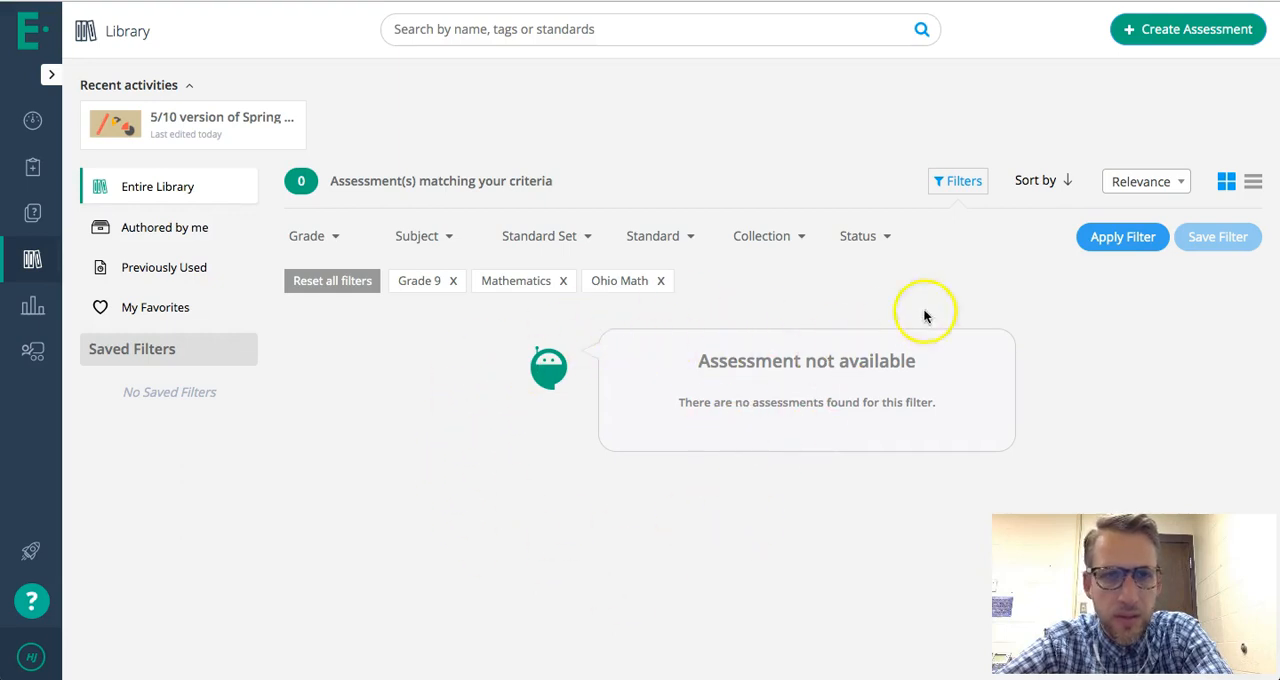
pyautogui.click(1150, 246)
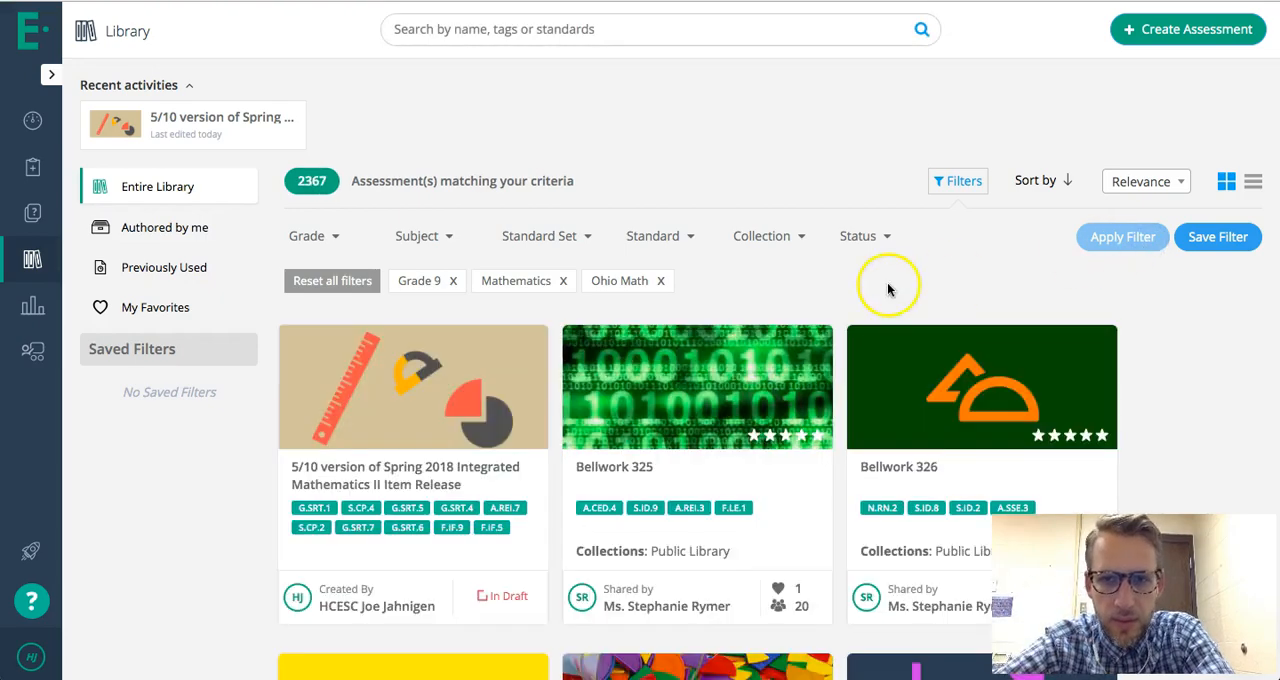
# - Find the Spring 2018 Geometry Item Release among the filtered assessments and open its details
pyautogui.scroll(-3, 826, 400)
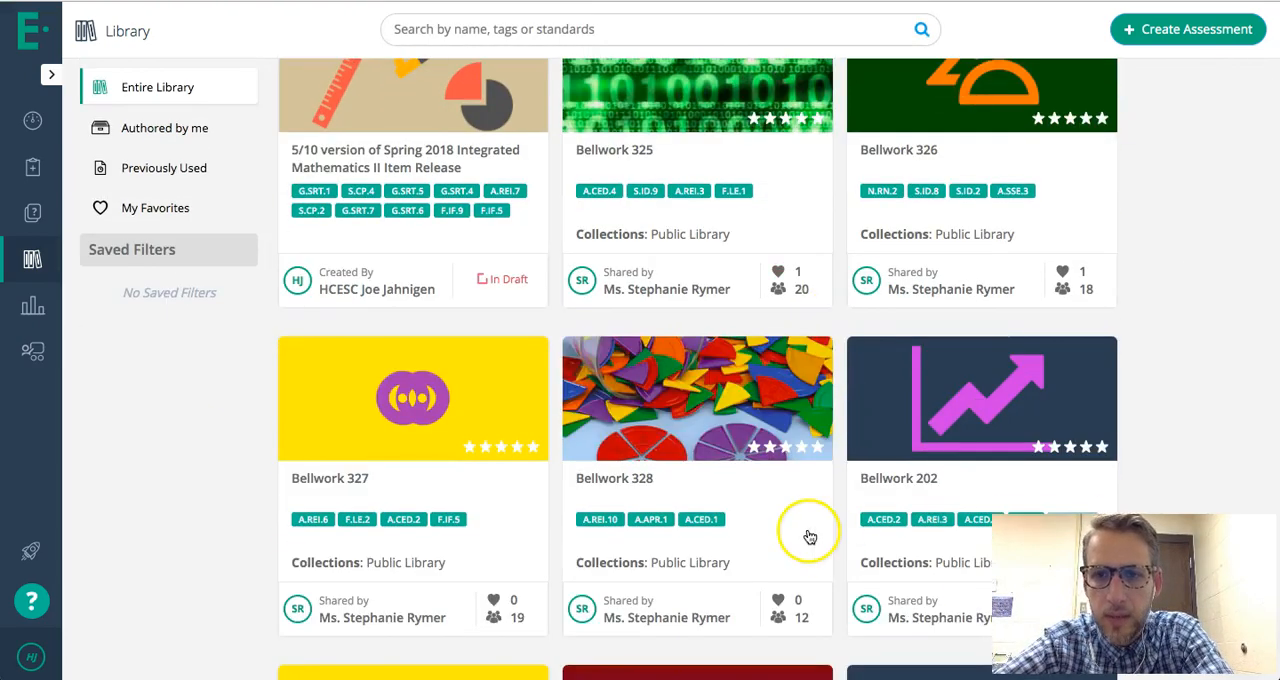
pyautogui.scroll(-12, 810, 537)
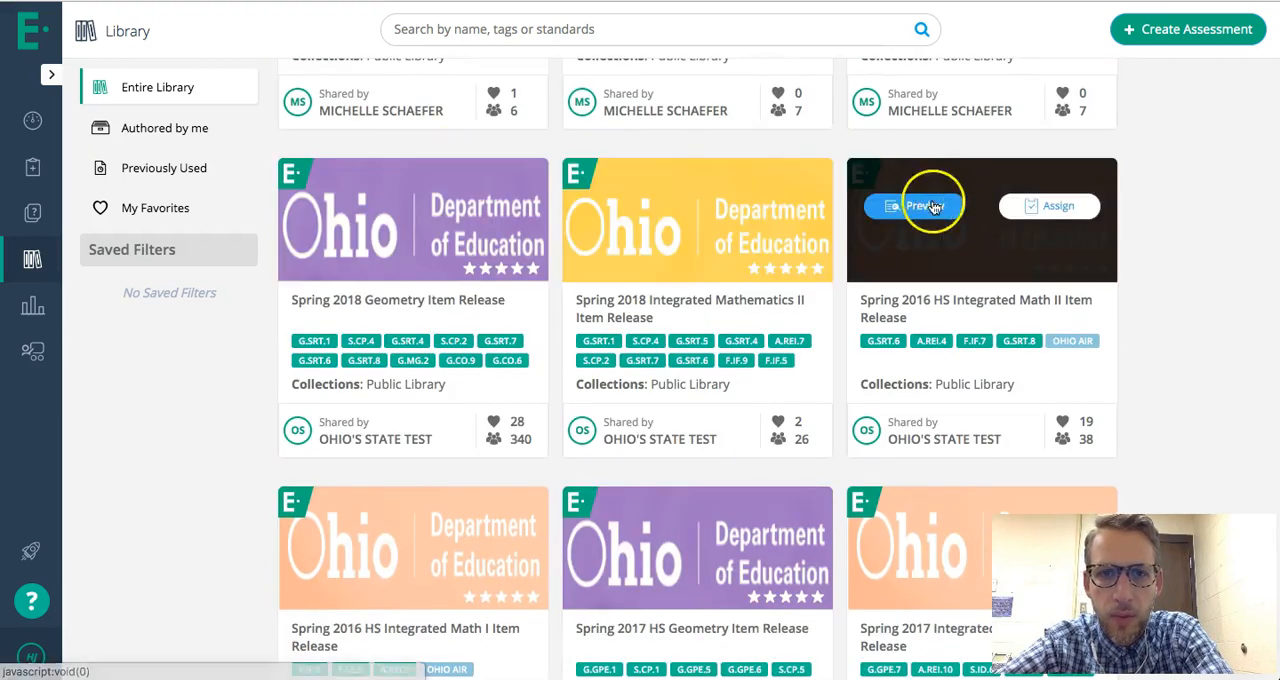
pyautogui.moveTo(394, 251)
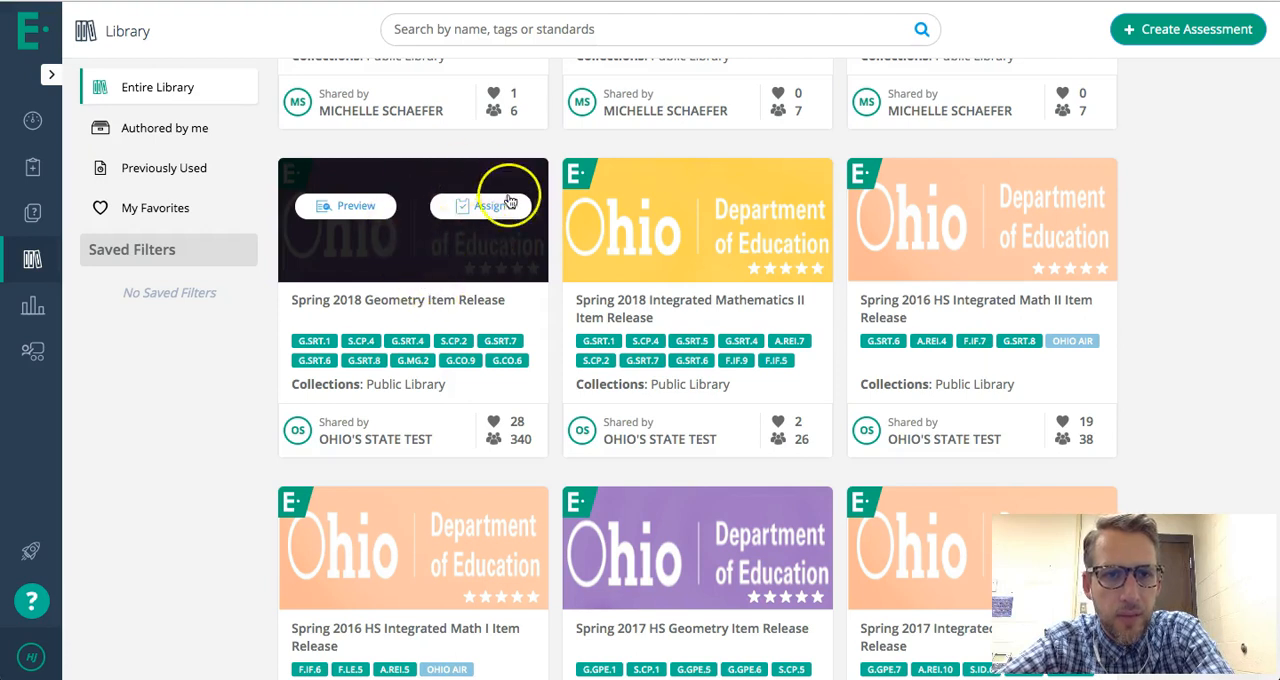
pyautogui.click(422, 259)
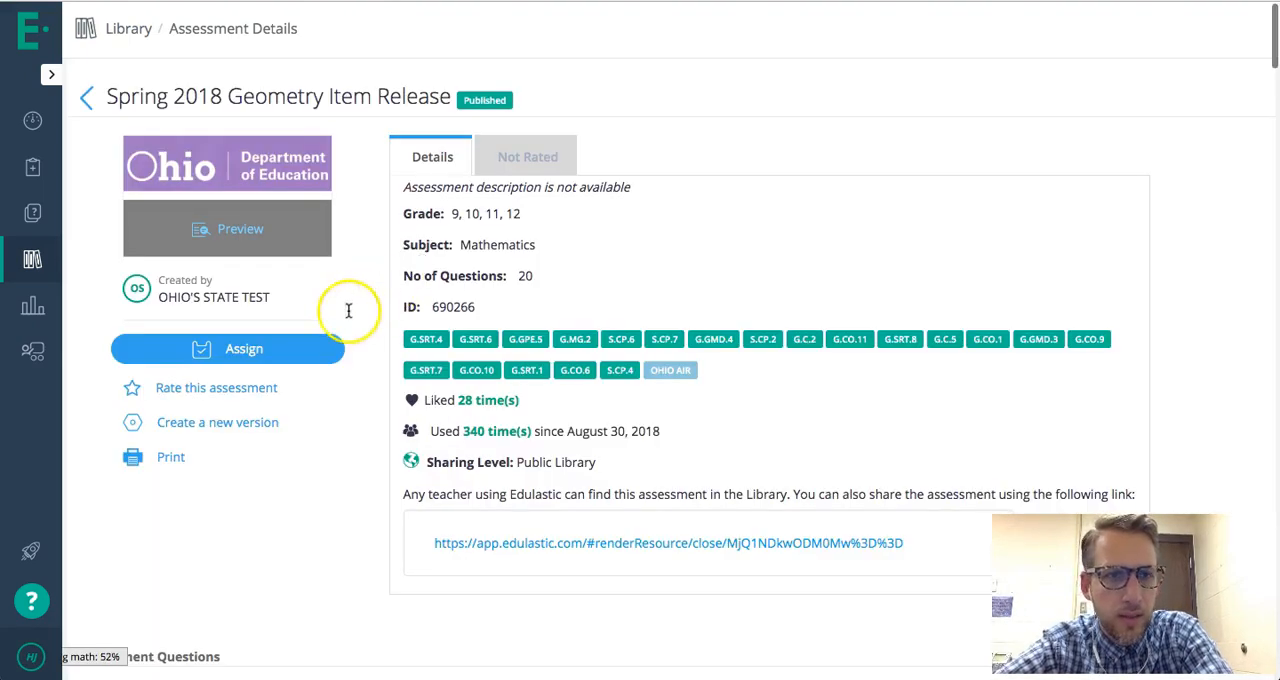
# - Create a new version of the Spring 2018 Geometry Item Release with the original set of questions
pyautogui.click(204, 421)
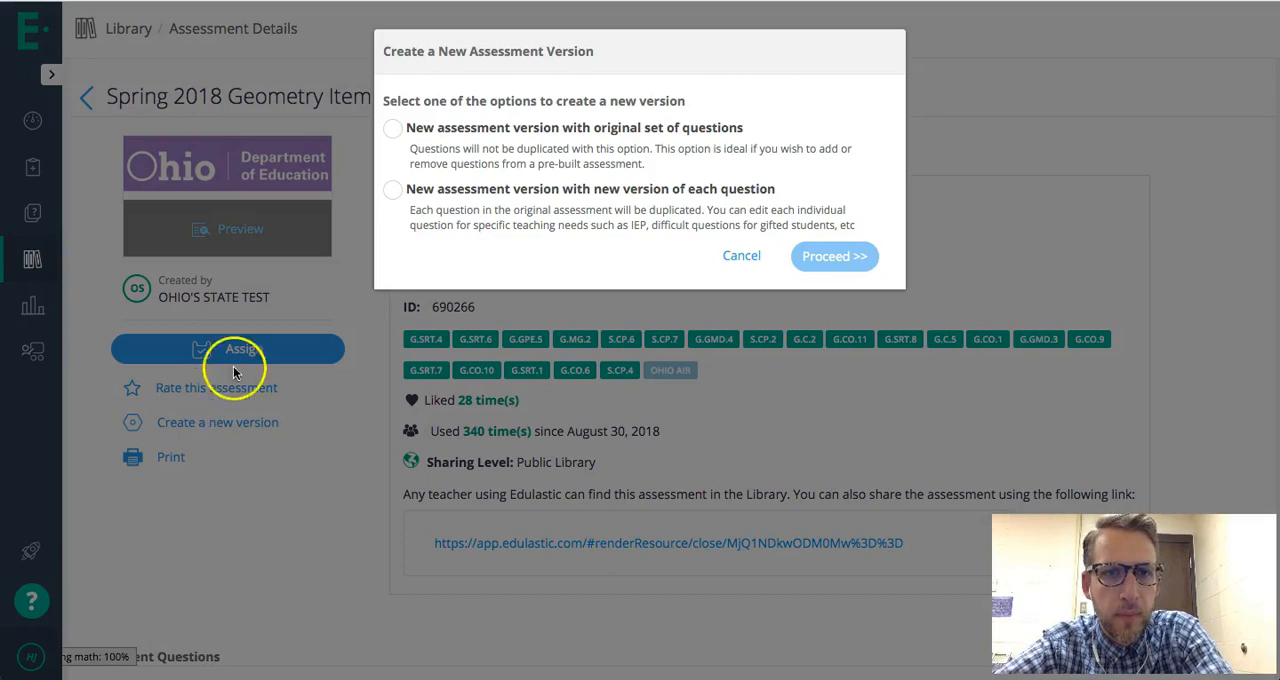
pyautogui.click(393, 129)
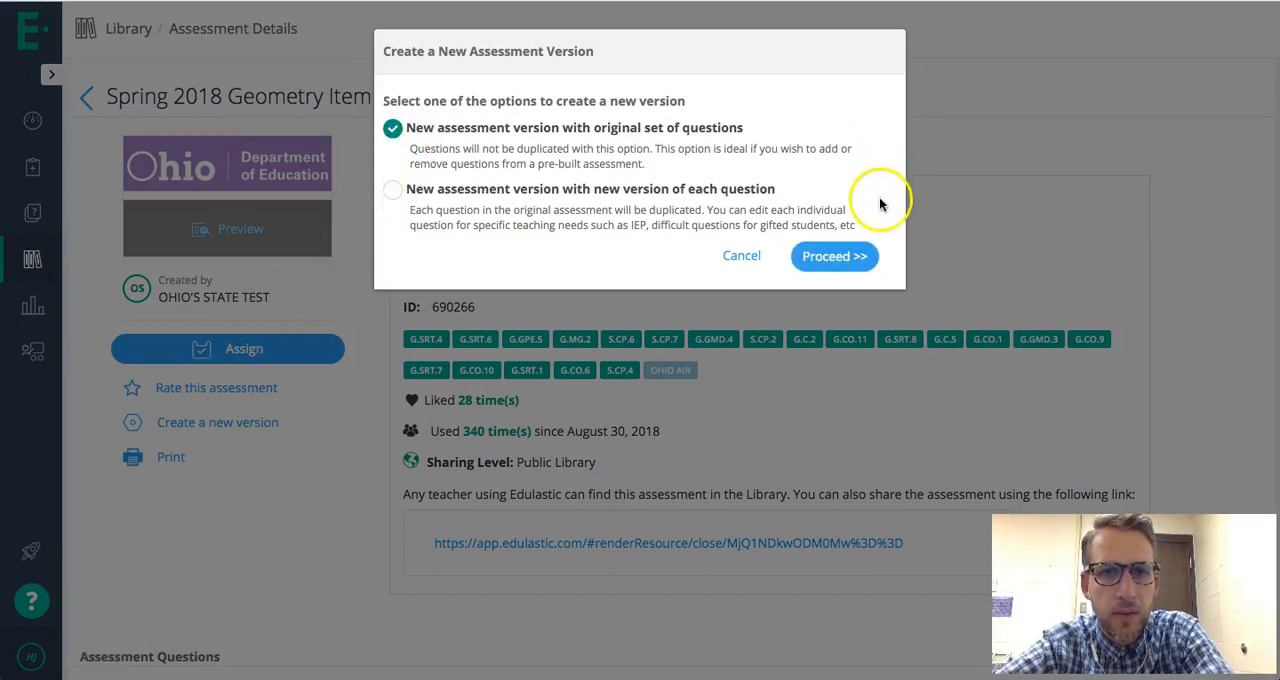
pyautogui.click(830, 257)
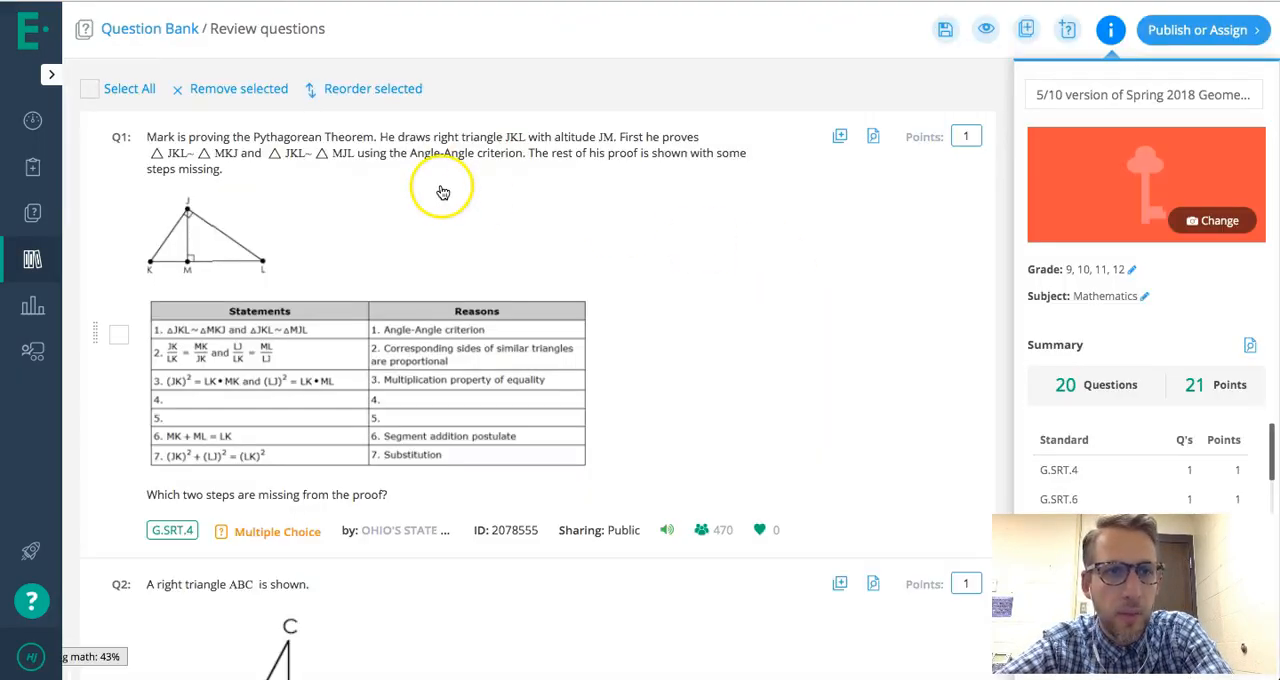
# - Select questions Q1, Q2, Q5, Q7 and Q14 through Q17 in the new version and remove them
pyautogui.scroll(-5, 295, 318)
pyautogui.scroll(6, 295, 318)
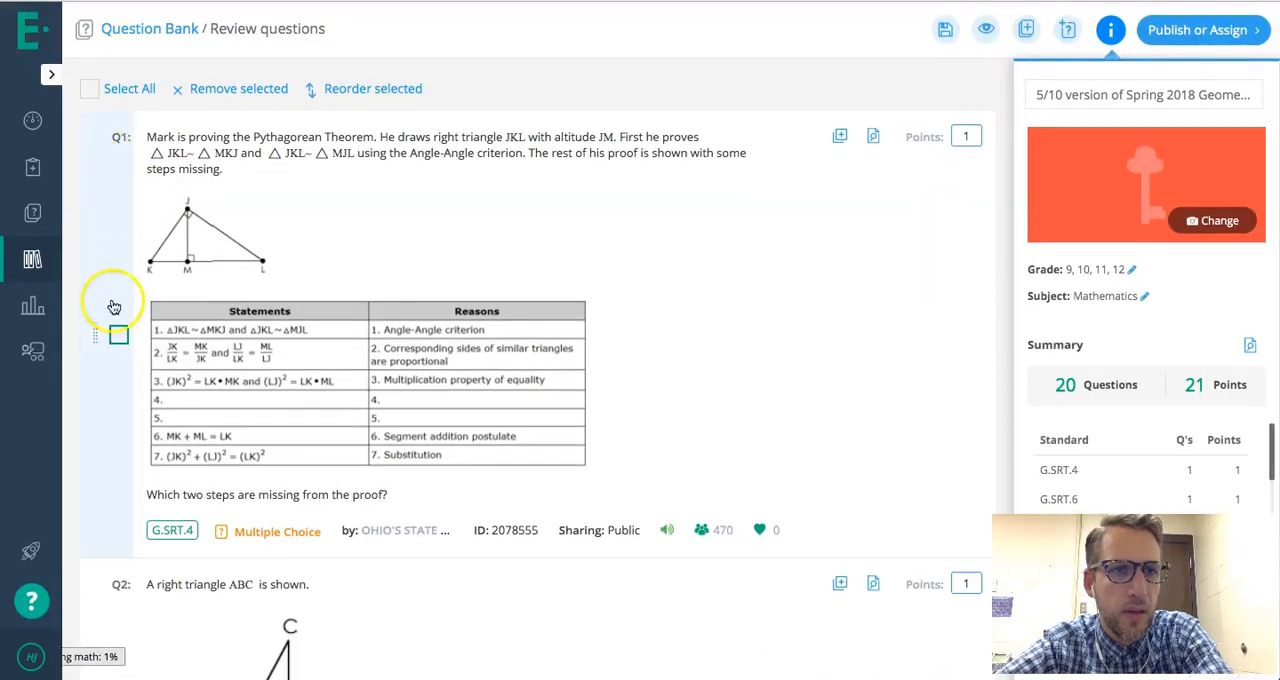
pyautogui.click(119, 337)
pyautogui.scroll(-4, 303, 380)
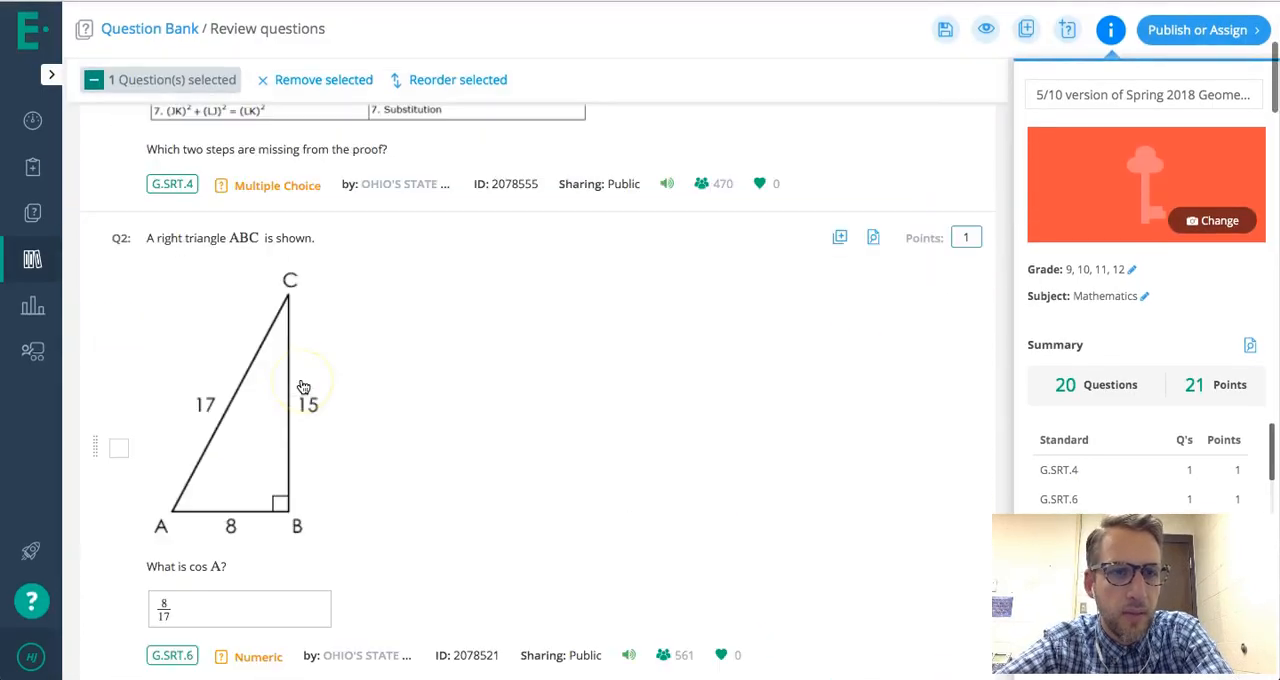
pyautogui.scroll(-20, 571, 463)
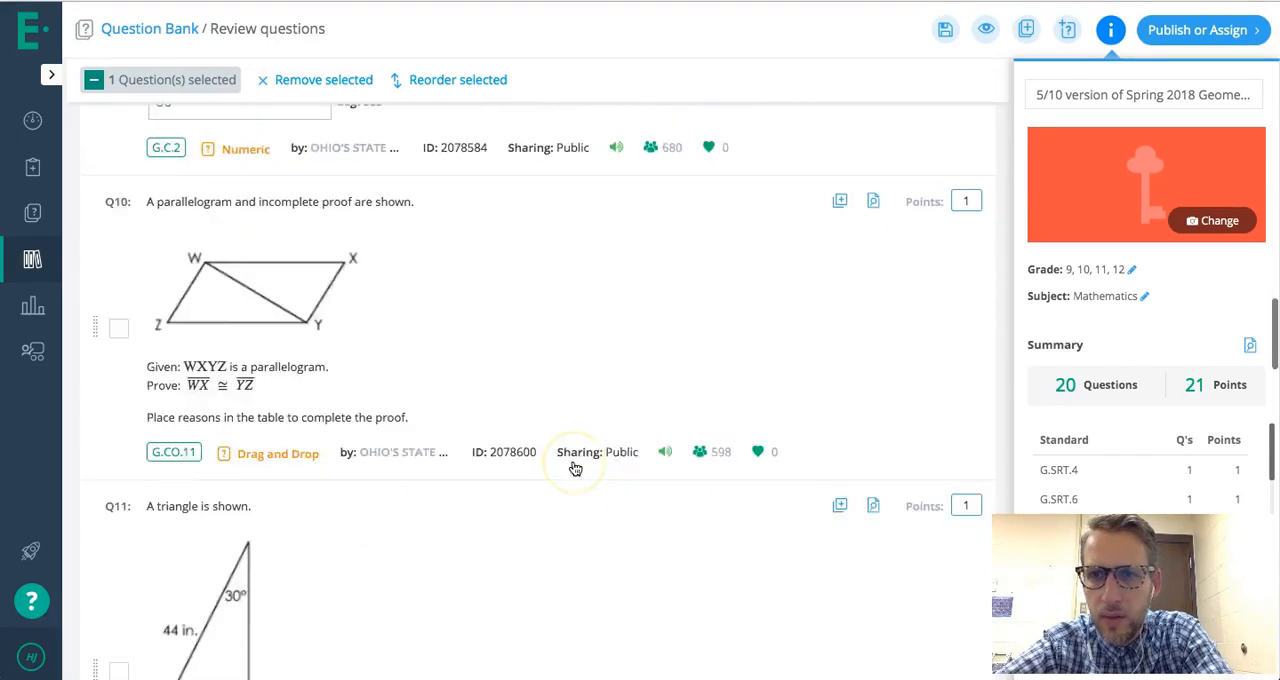
pyautogui.scroll(20, 575, 468)
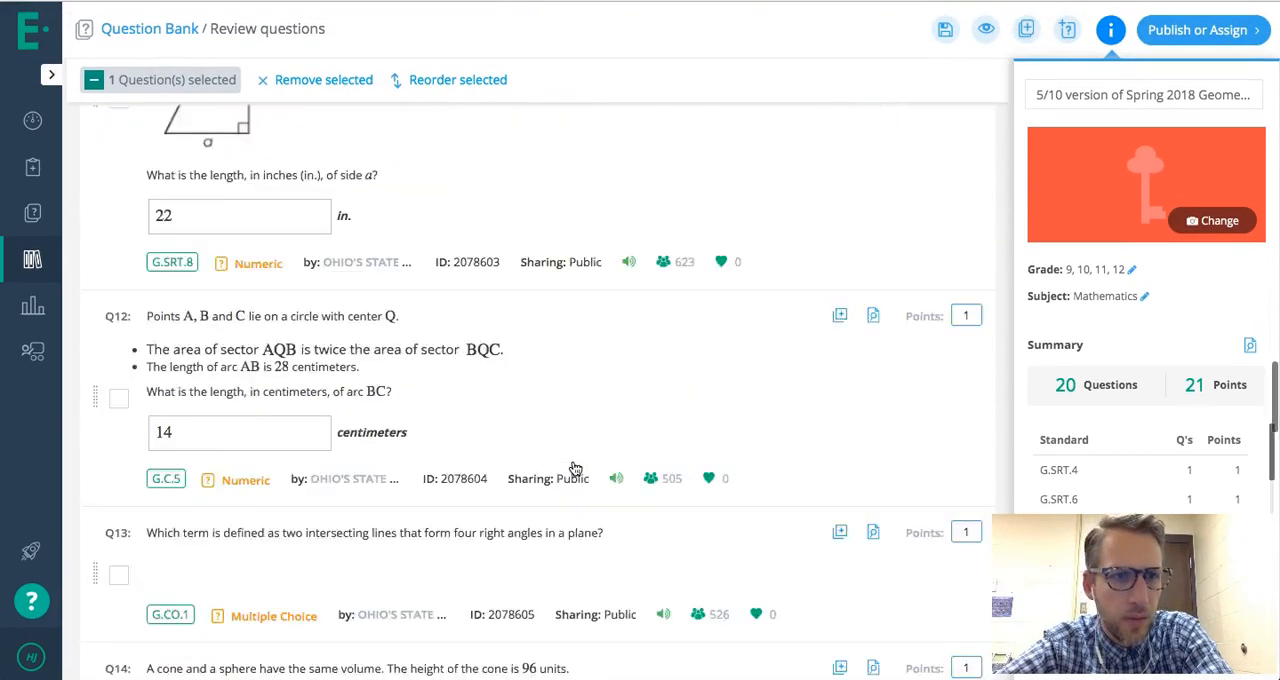
pyautogui.scroll(10, 575, 468)
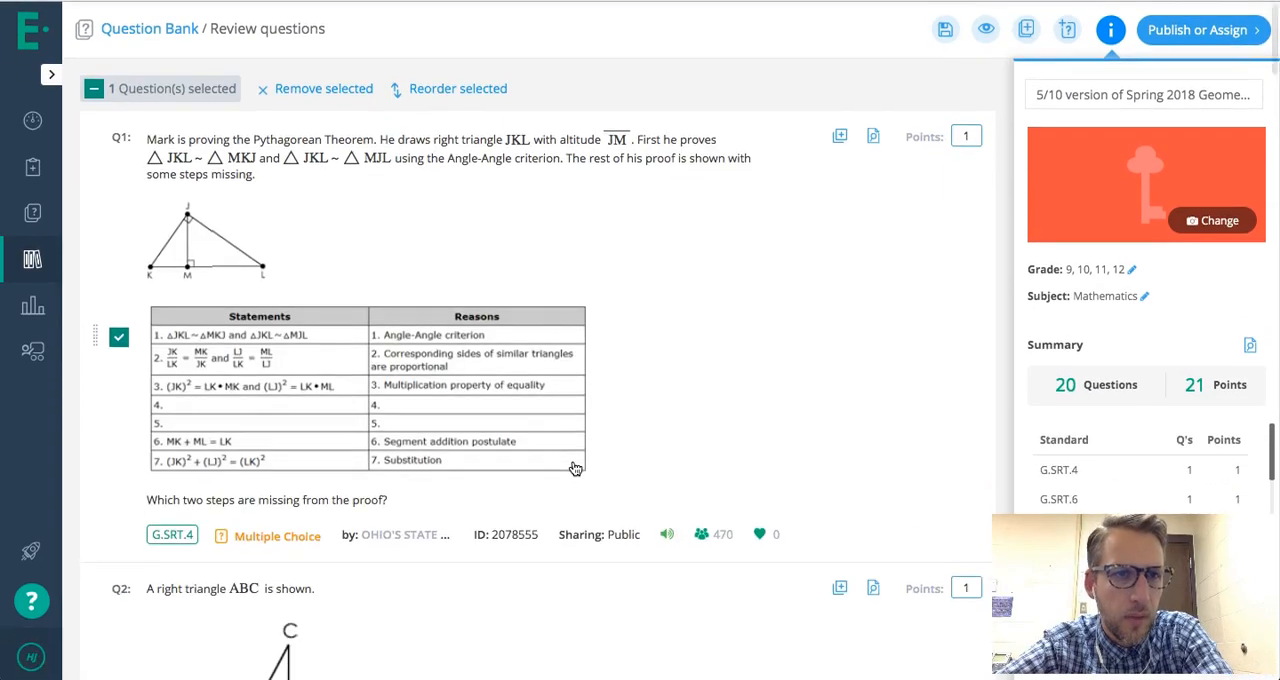
pyautogui.scroll(-4, 571, 466)
pyautogui.click(515, 468)
pyautogui.click(120, 508)
pyautogui.scroll(-9, 346, 437)
pyautogui.click(118, 389)
pyautogui.scroll(-6, 250, 428)
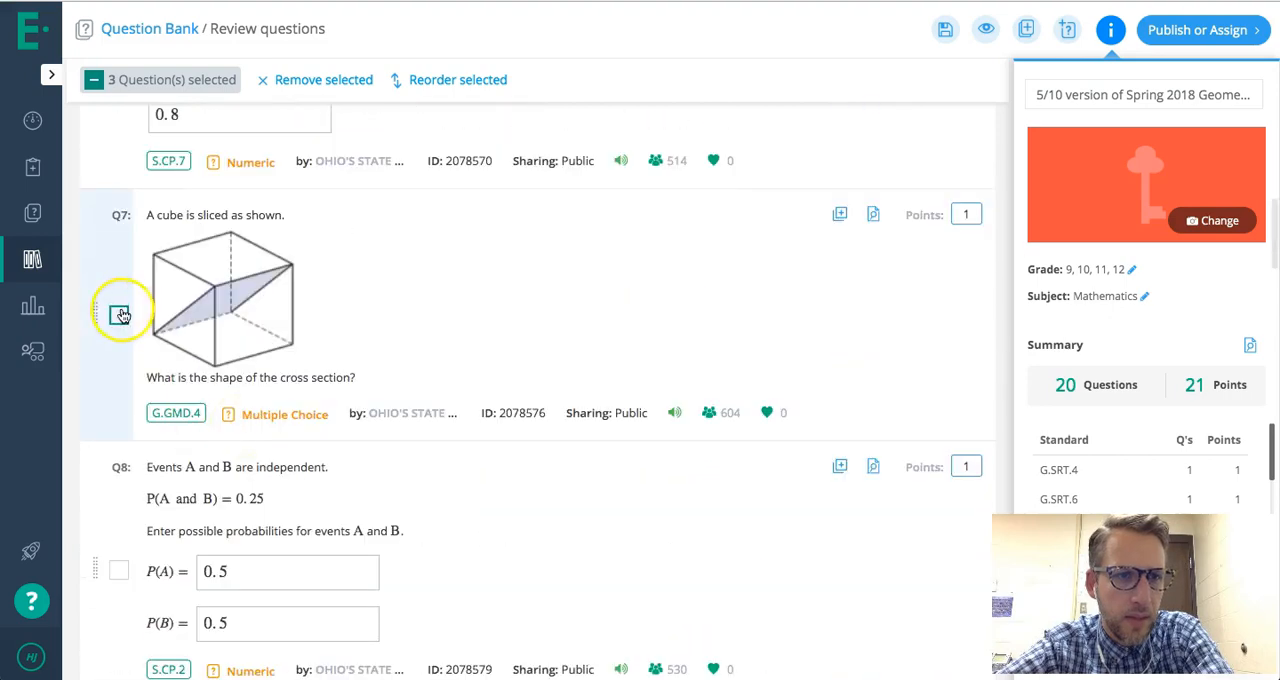
pyautogui.scroll(-15, 150, 340)
pyautogui.click(118, 406)
pyautogui.scroll(3, 149, 223)
pyautogui.click(119, 256)
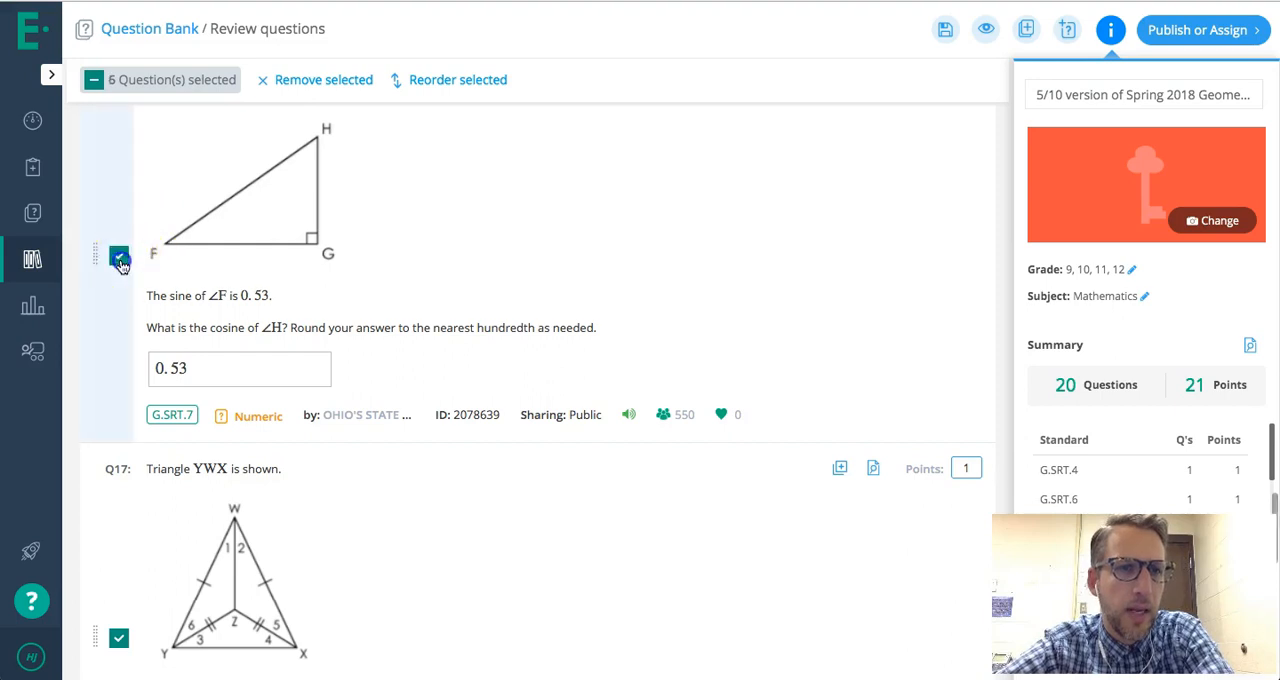
pyautogui.scroll(4, 152, 434)
pyautogui.click(118, 279)
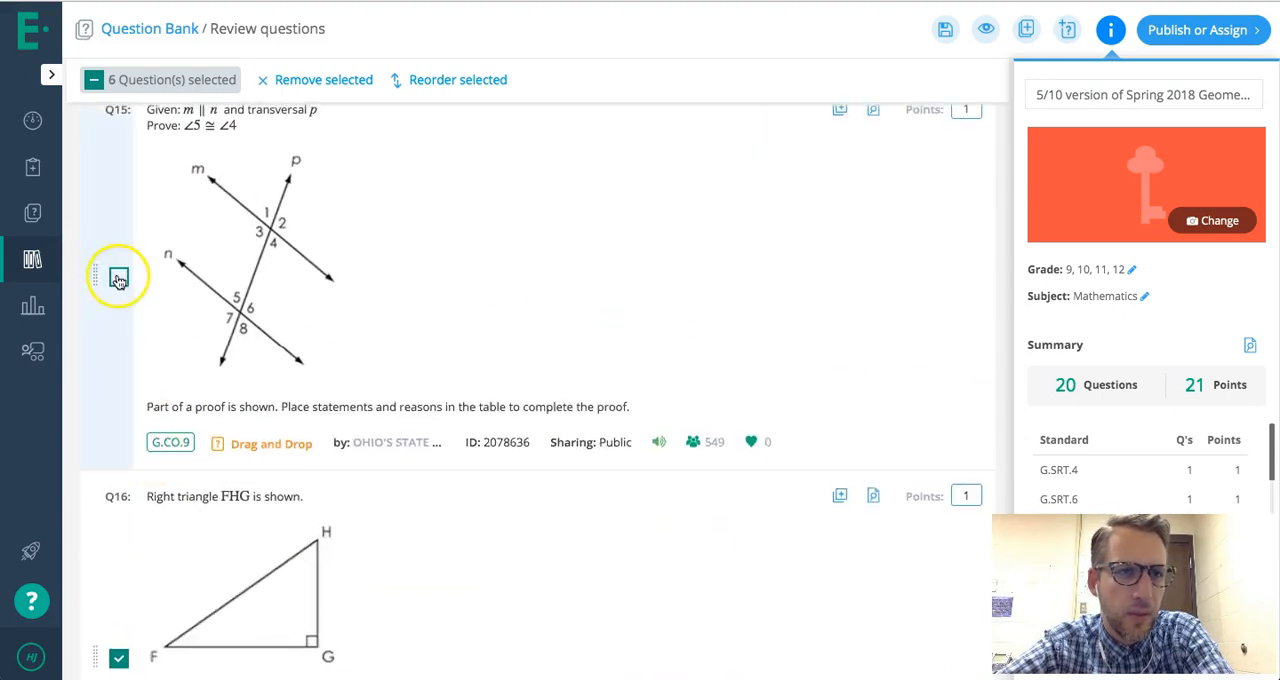
pyautogui.scroll(3, 130, 250)
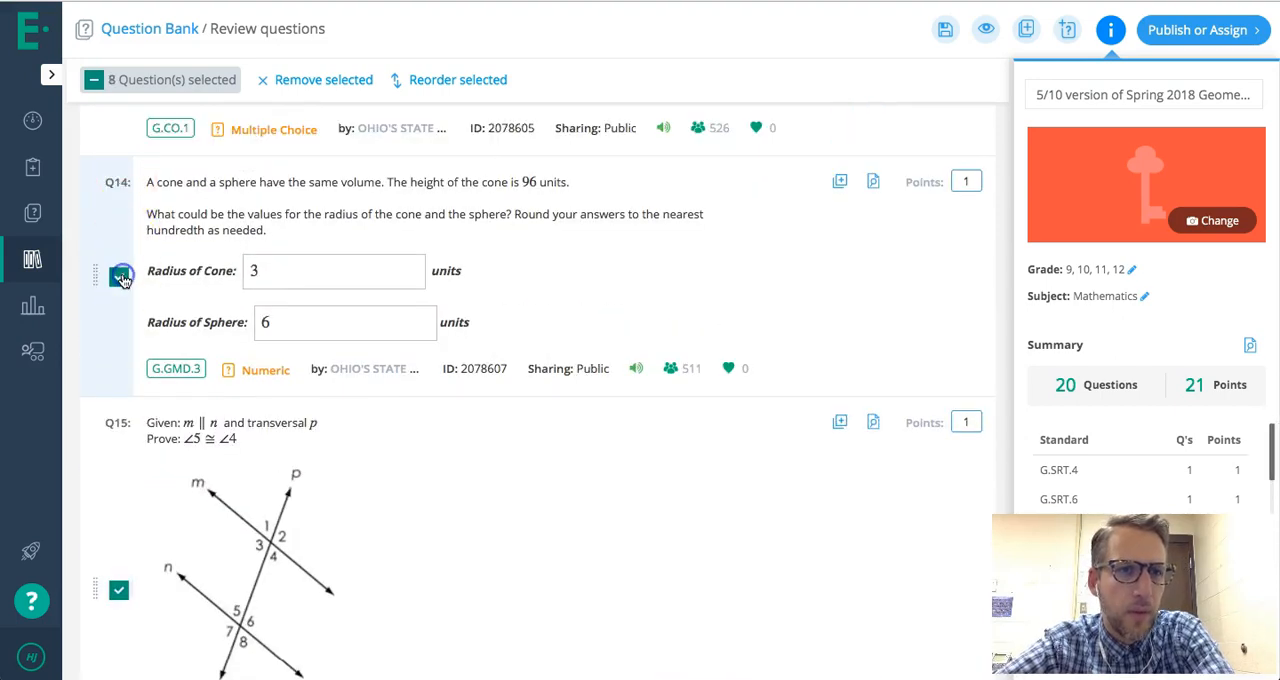
pyautogui.click(320, 80)
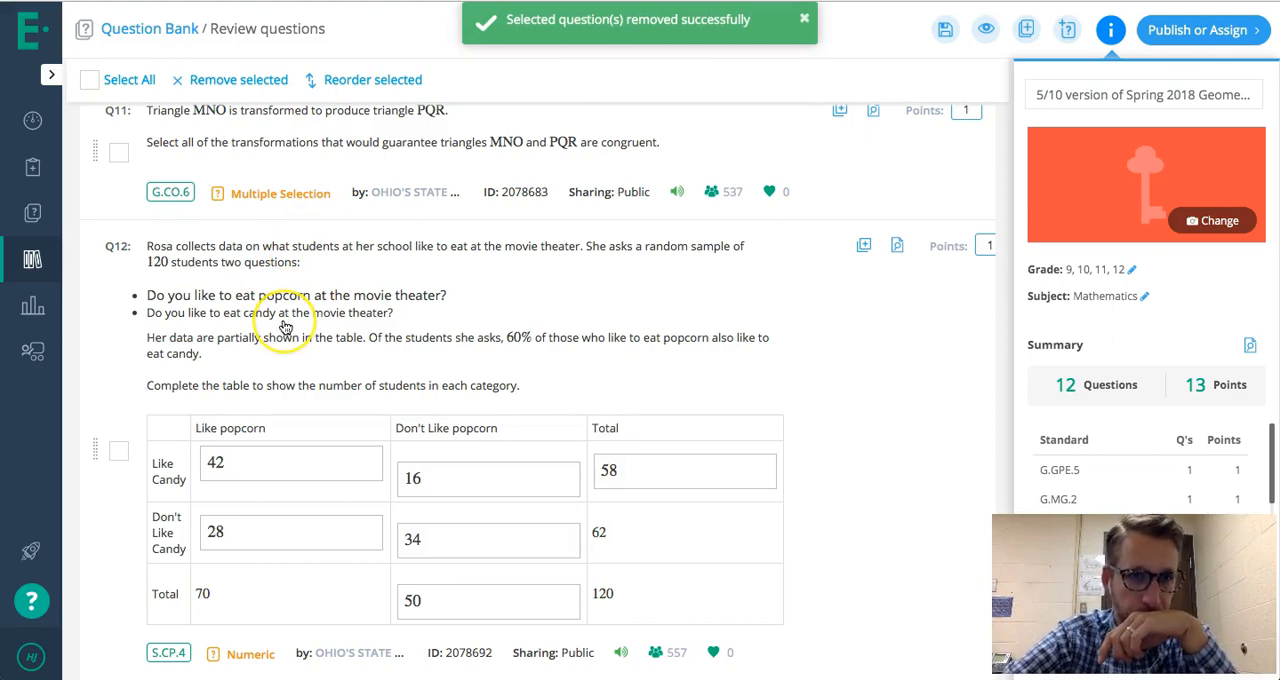
# - Return to the start of the shortened question list and save the new assessment version
pyautogui.scroll(15, 285, 327)
pyautogui.scroll(7, 285, 325)
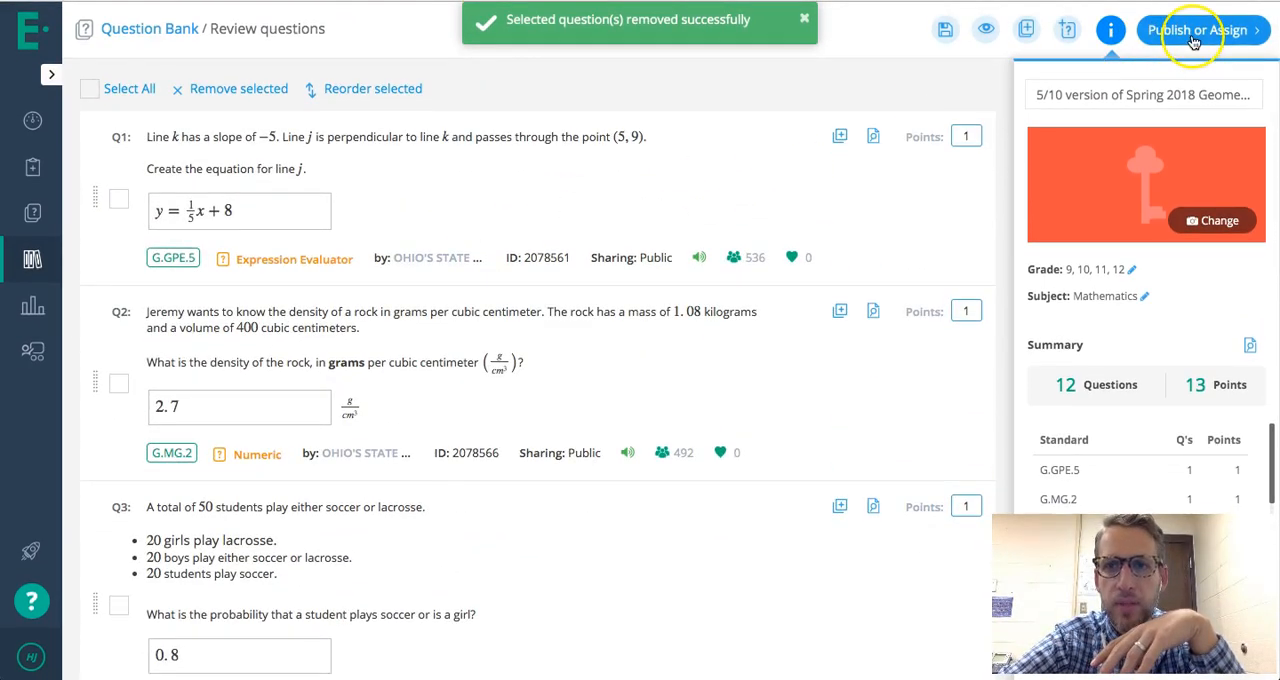
pyautogui.click(944, 34)
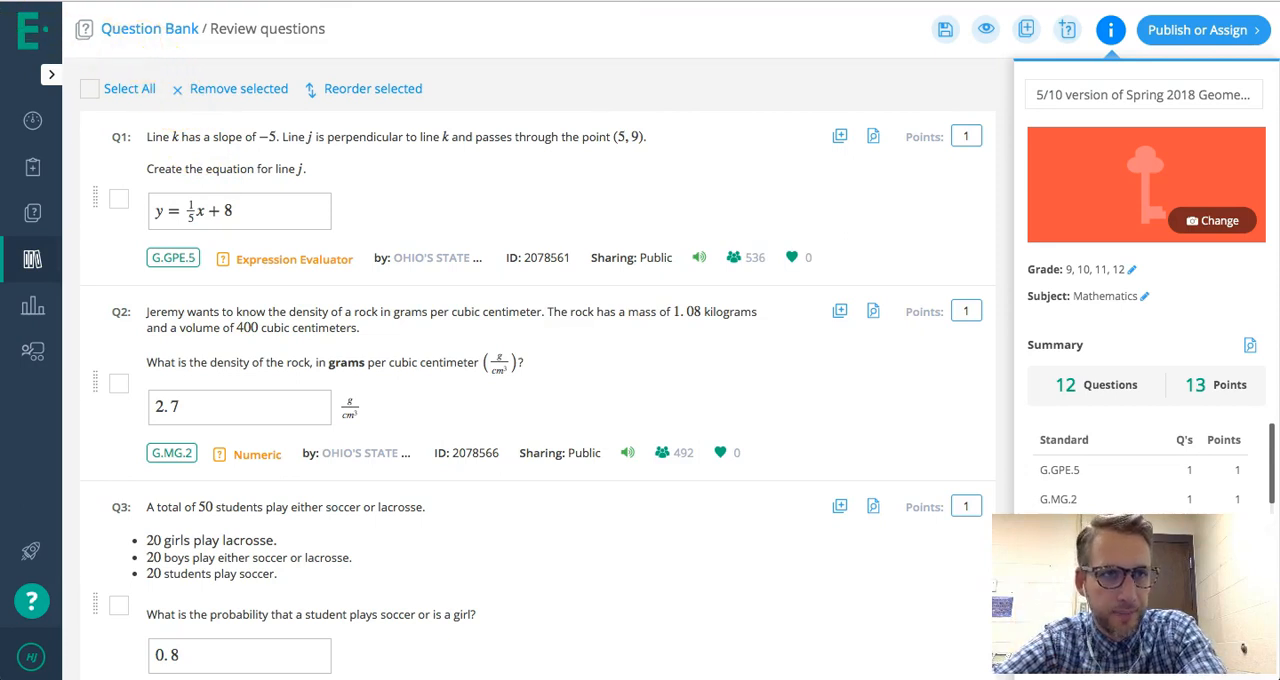
# - Go back to the dashboard, open the class's assessments and start another new assessment
pyautogui.click(31, 30)
pyautogui.click(255, 274)
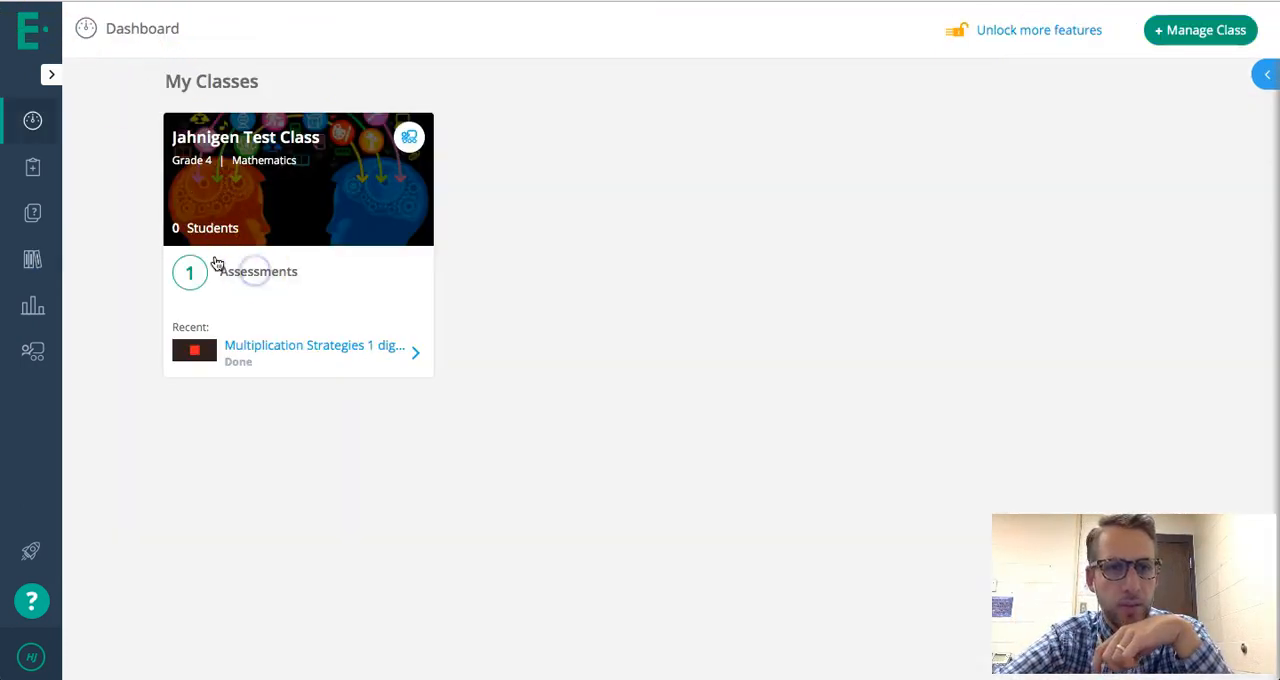
pyautogui.click(277, 269)
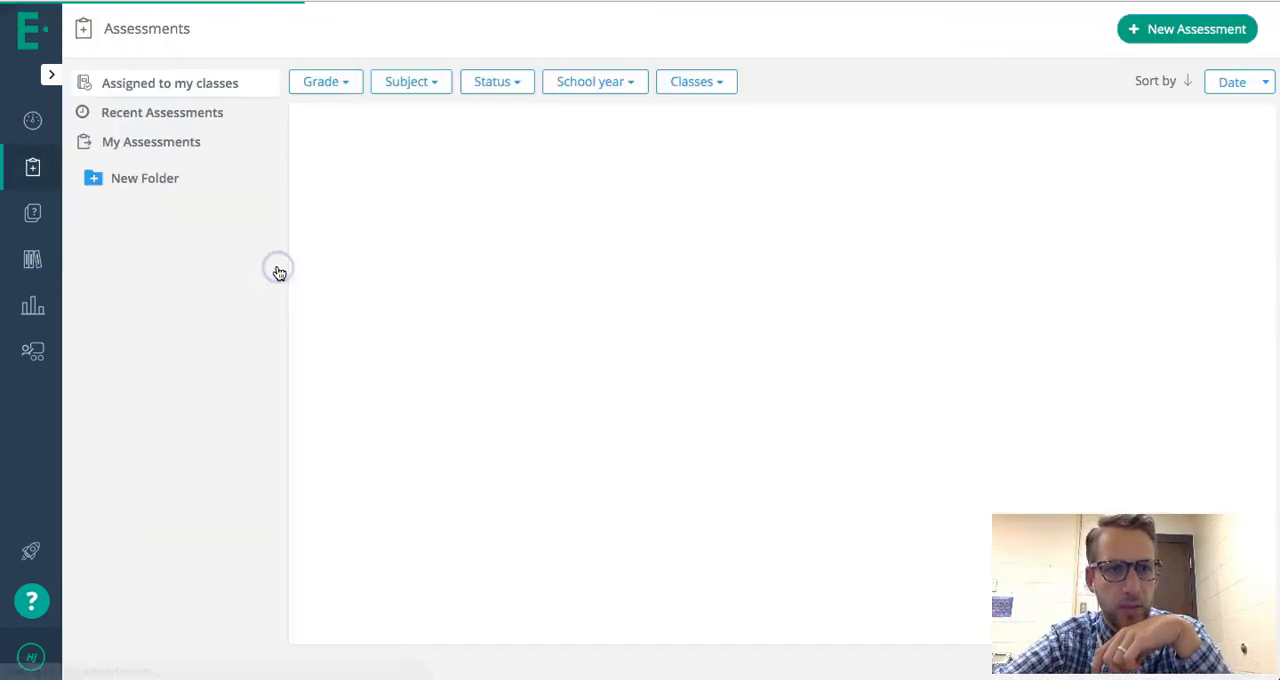
pyautogui.click(1163, 42)
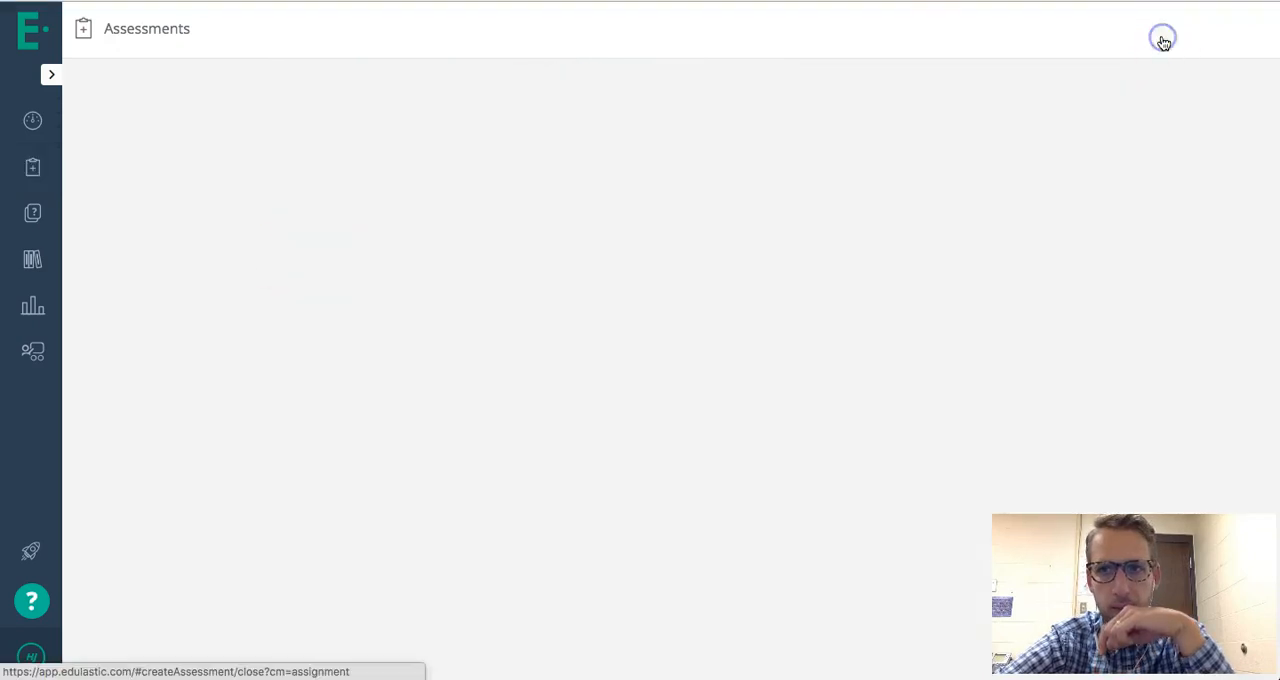
# - Name the from-scratch assessment "Test Math ODE" and create it
pyautogui.click(305, 292)
pyautogui.moveTo(431, 289); pyautogui.dragTo(140, 297)
pyautogui.write("Test Math ODE Q's")
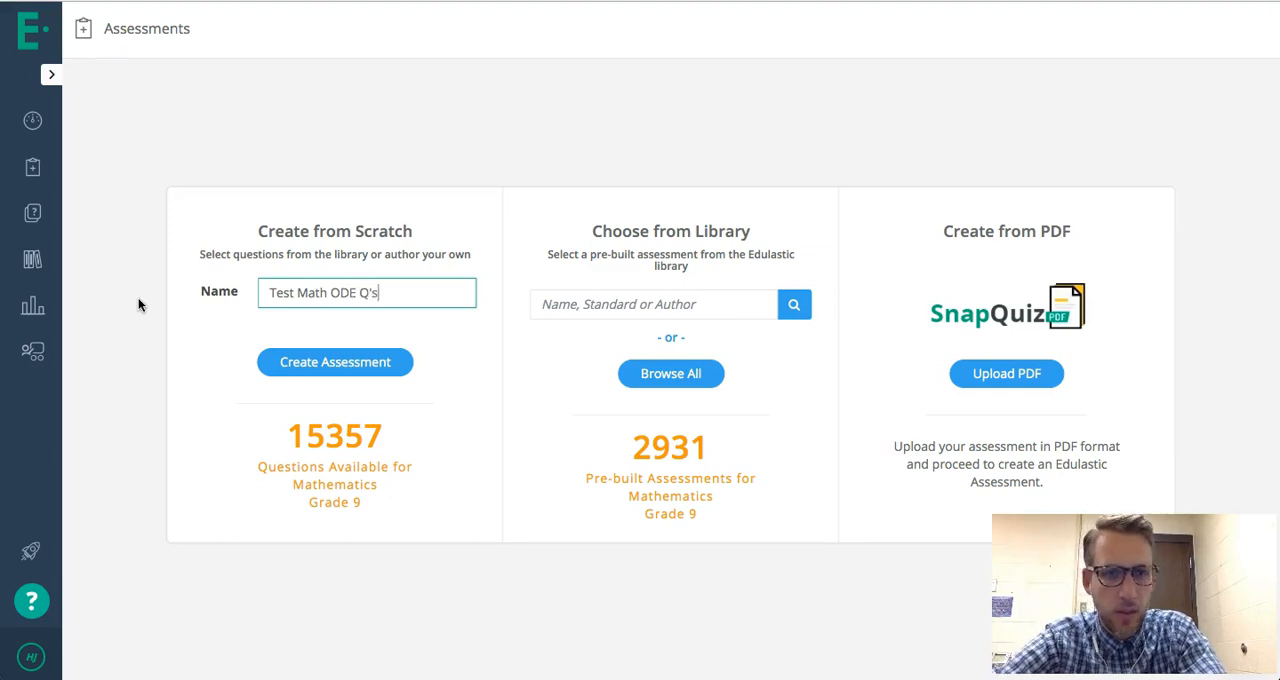
pyautogui.click(314, 356)
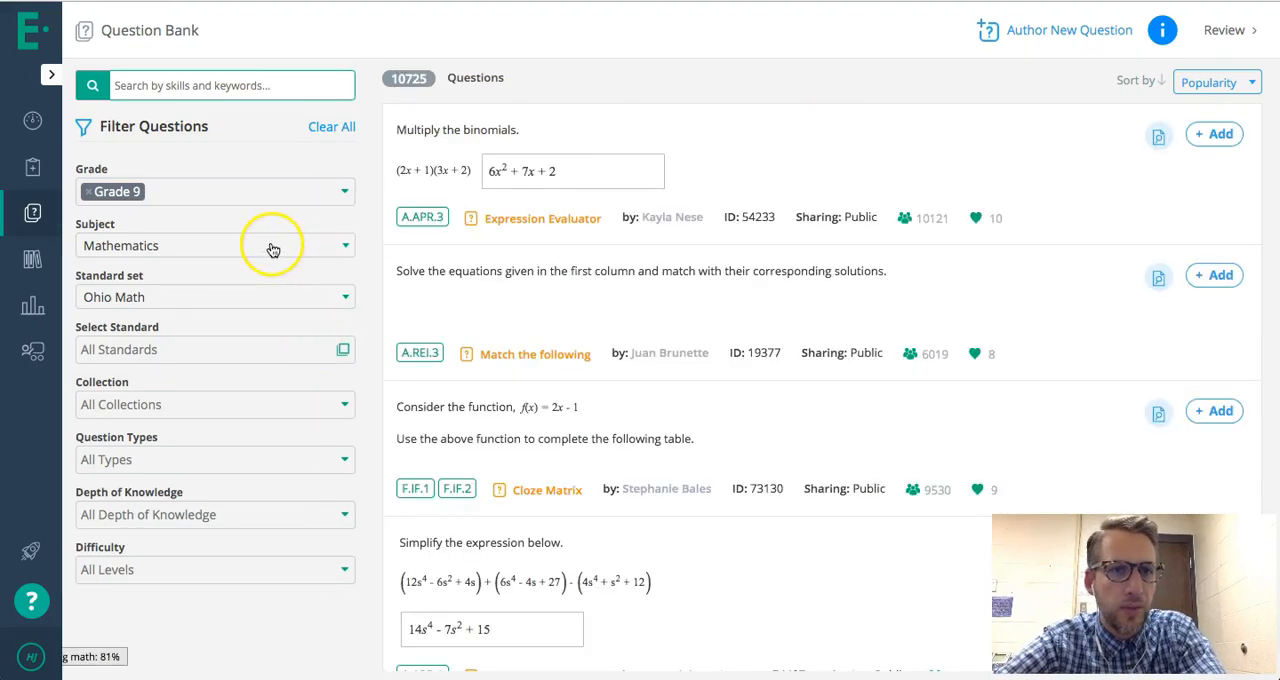
# - Filter the question bank to the Mathematics subject and the Ohio Math standard set
pyautogui.click(192, 254)
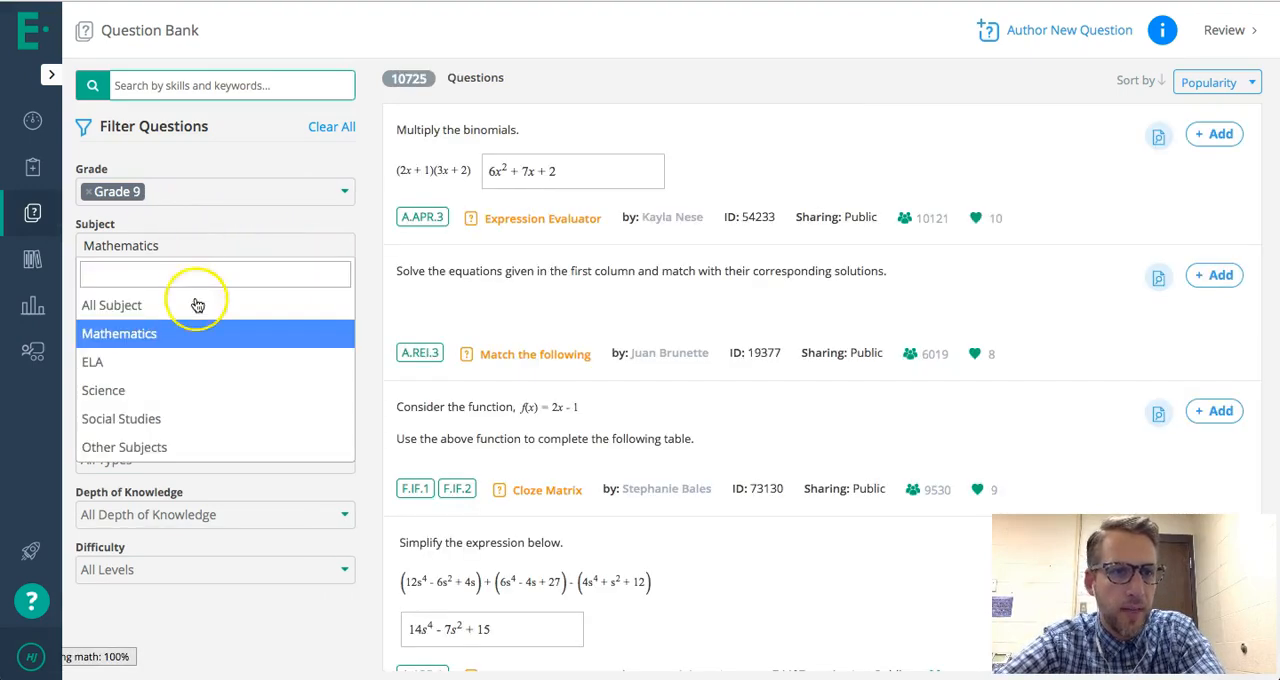
pyautogui.click(183, 334)
pyautogui.click(166, 305)
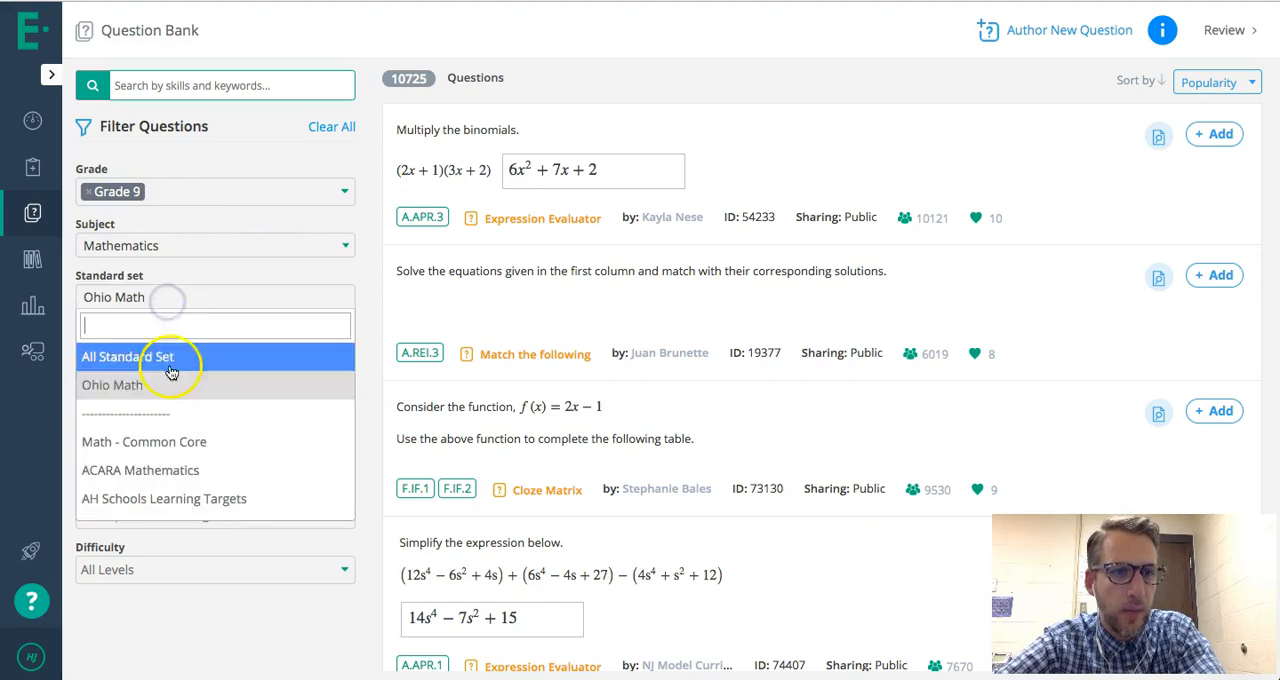
pyautogui.click(169, 386)
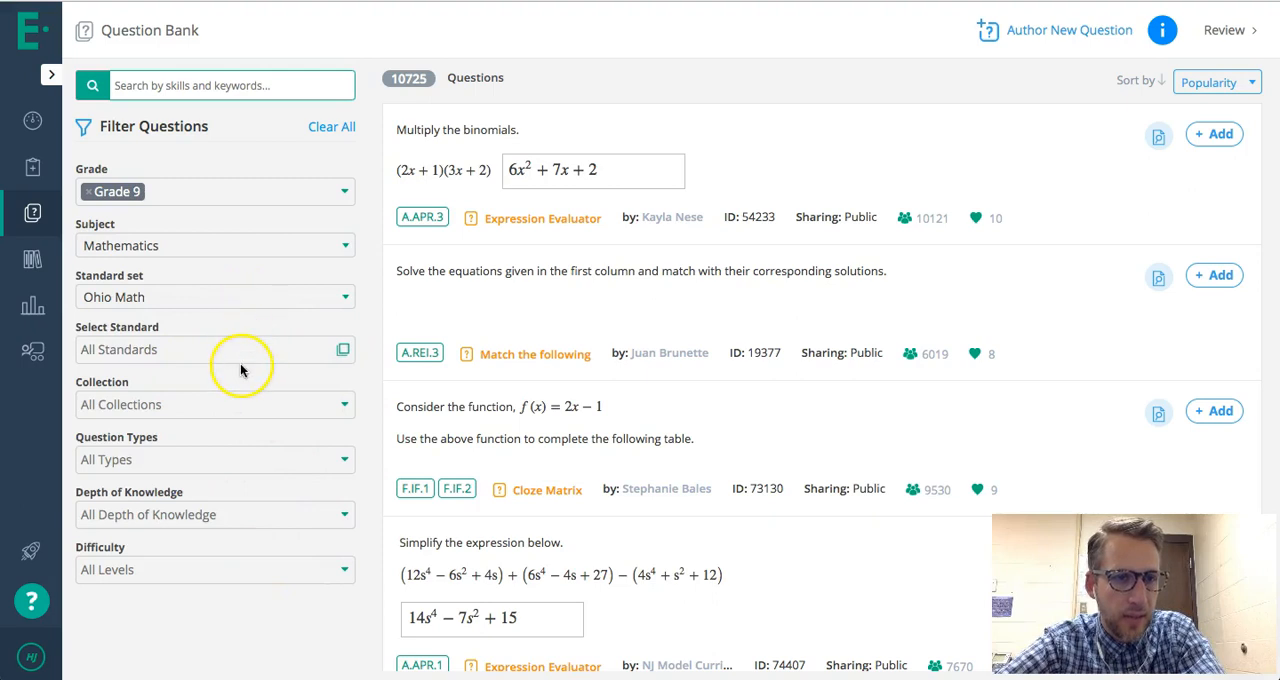
# - Check the available collection and question type filter options without choosing any
pyautogui.click(275, 402)
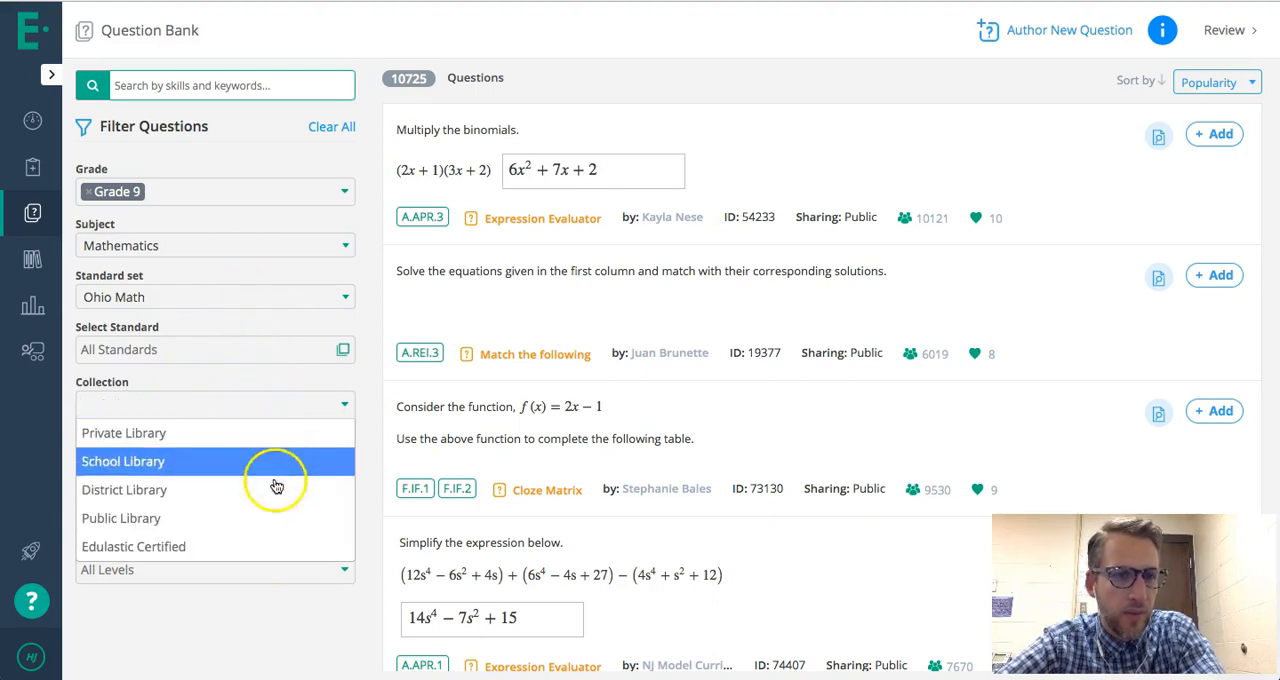
pyautogui.click(255, 373)
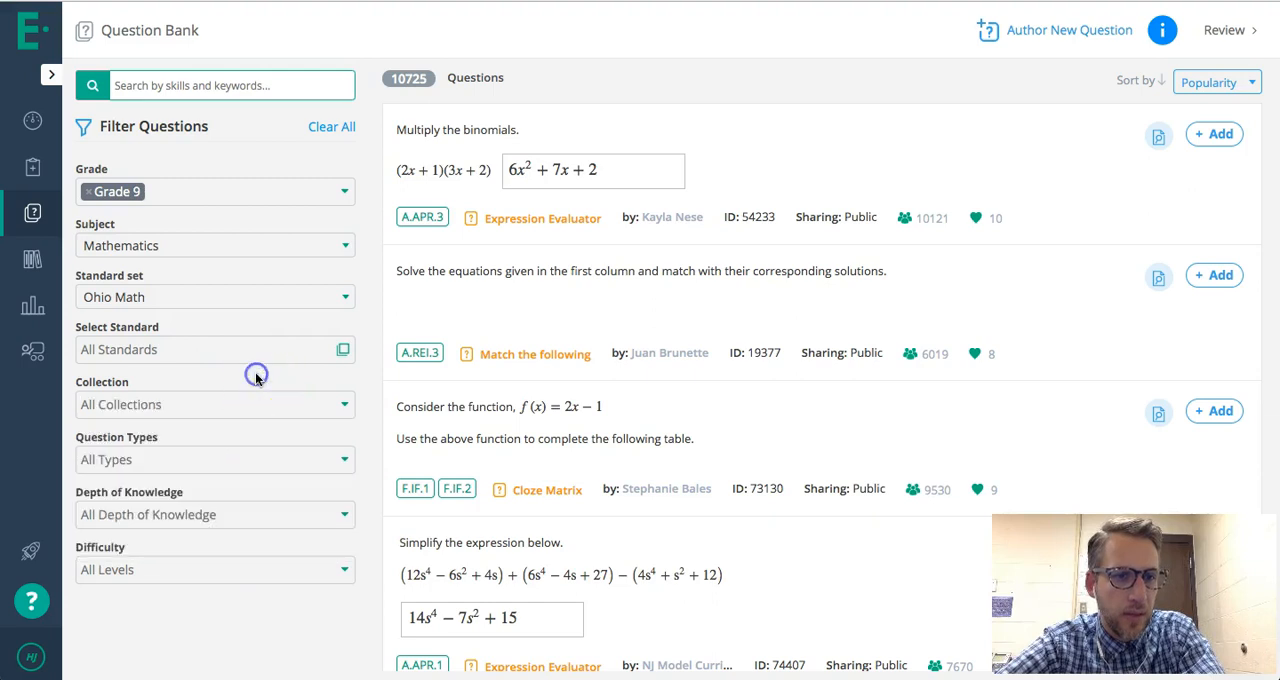
pyautogui.click(235, 458)
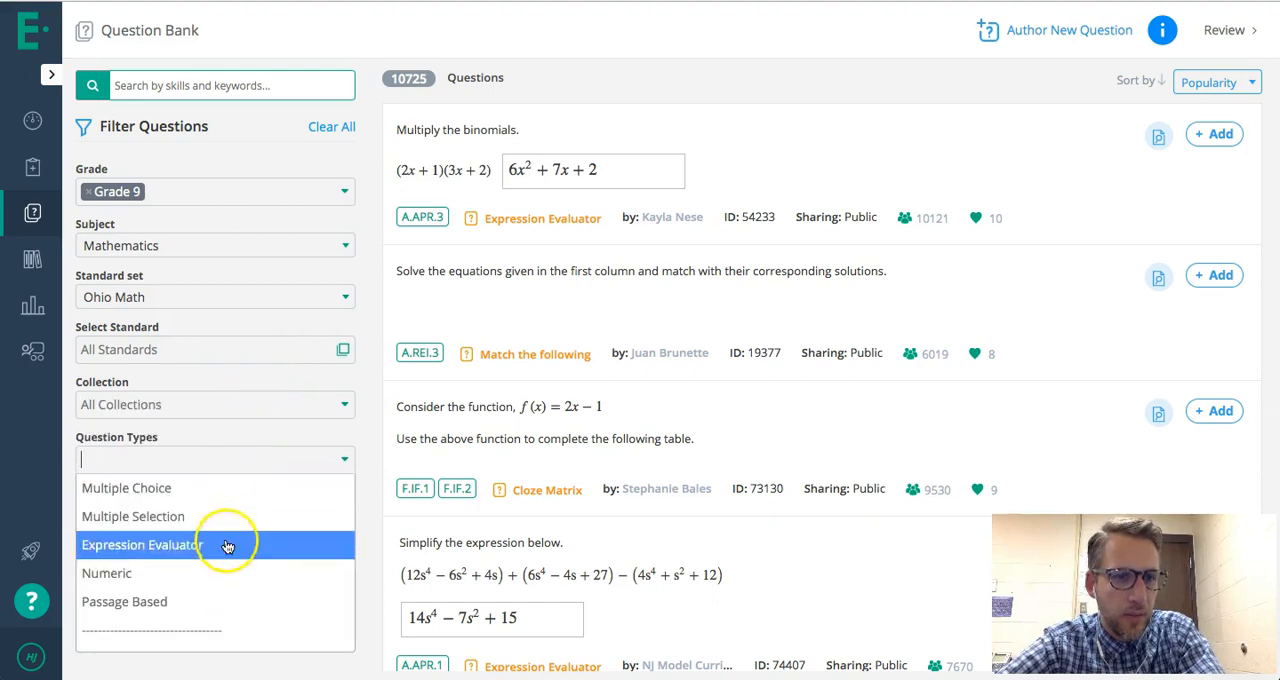
pyautogui.click(358, 490)
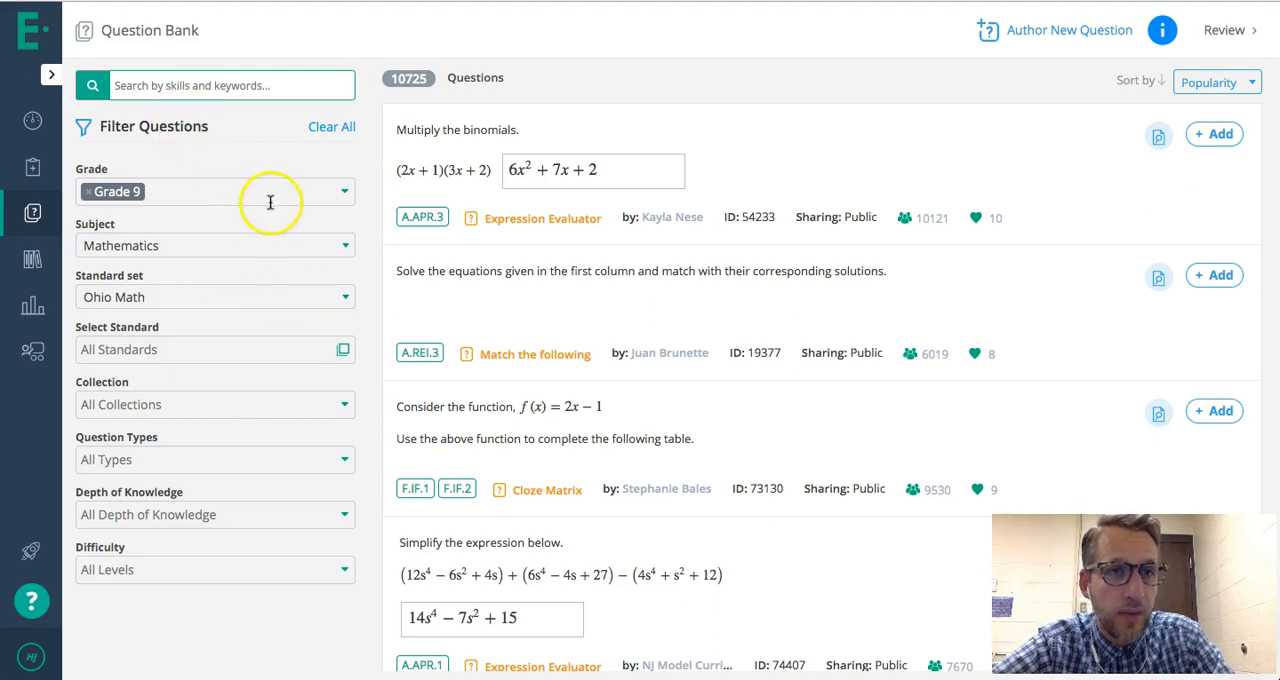
# - Add the f(x) = 2x - 1 table question, the equation-solution matching question and the two-part graphed function question to the assessment
pyautogui.scroll(-3, 677, 366)
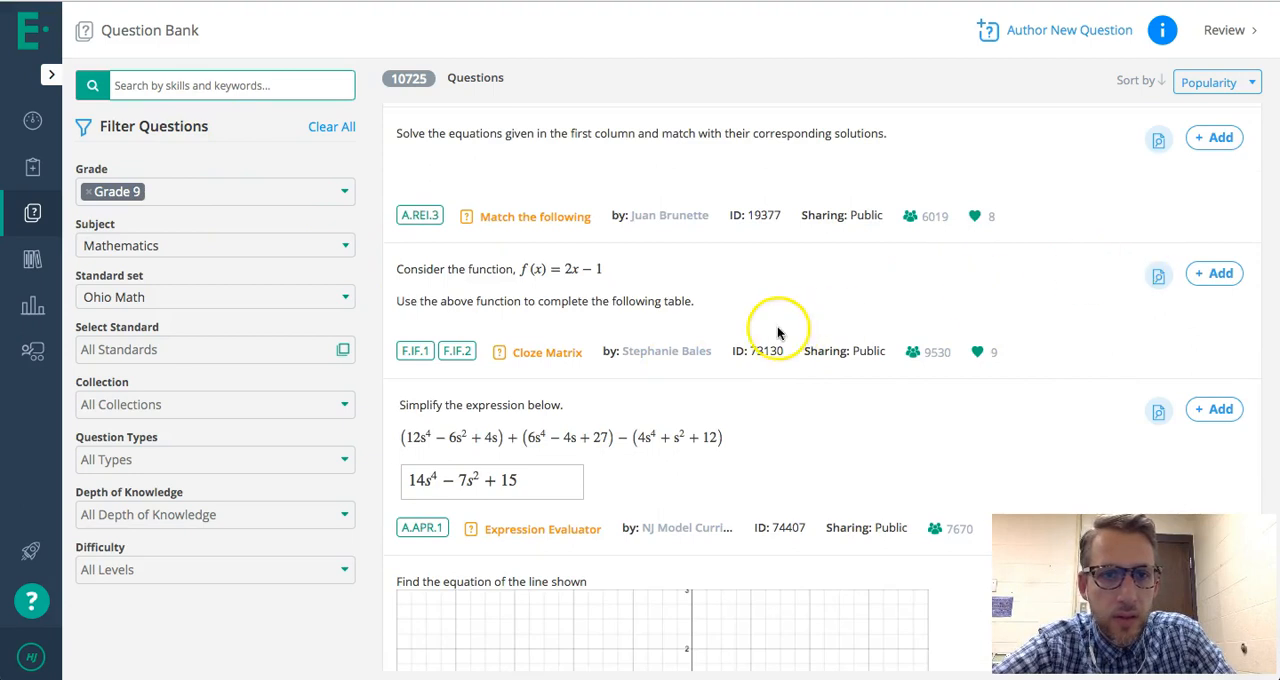
pyautogui.click(1202, 278)
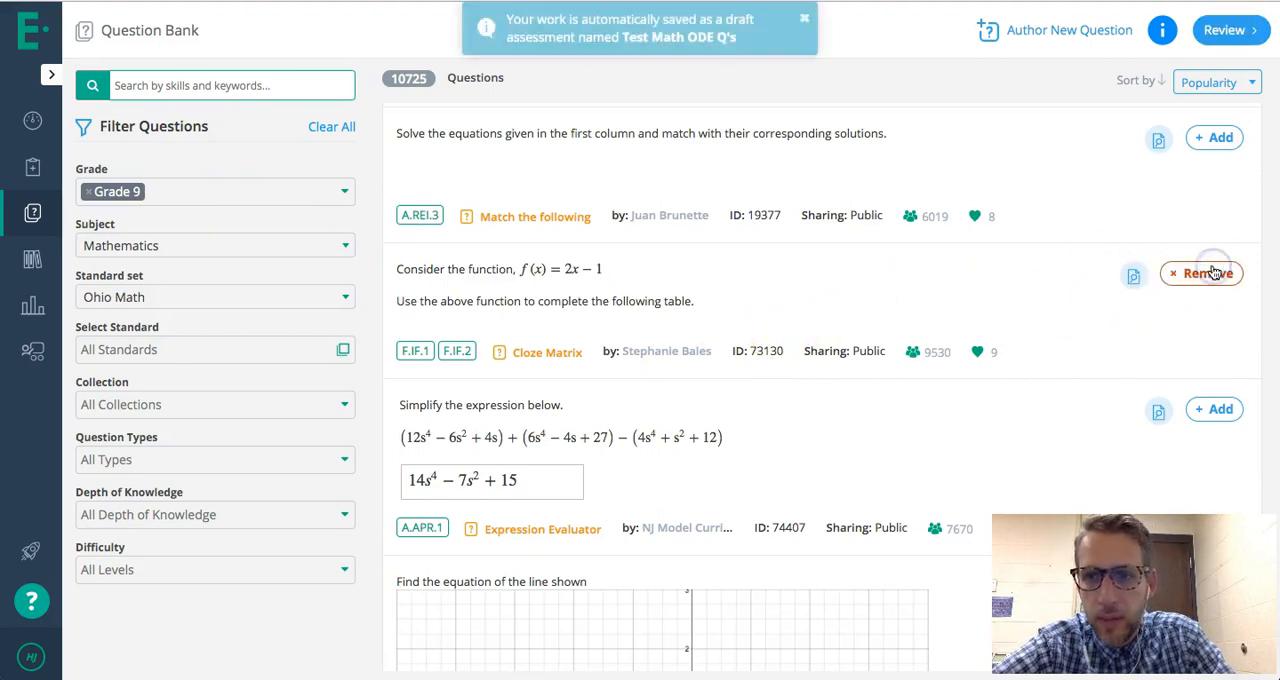
pyautogui.click(1219, 136)
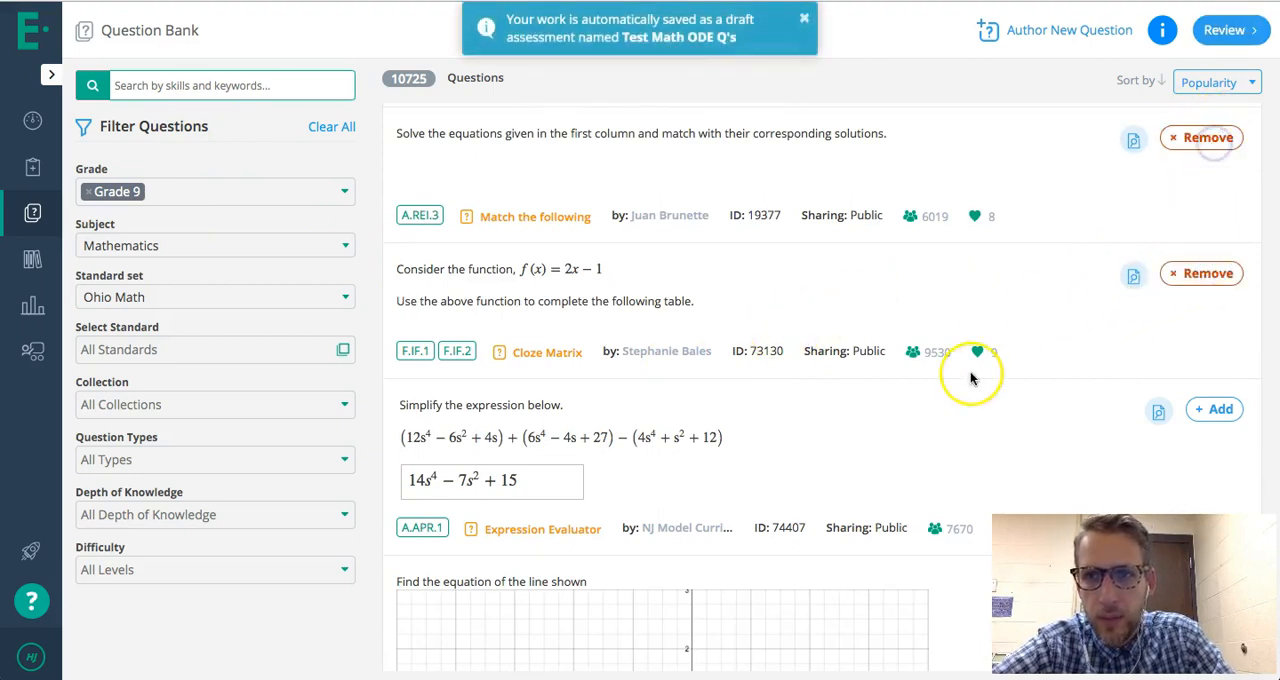
pyautogui.scroll(-5, 971, 371)
pyautogui.scroll(-3, 971, 376)
pyautogui.click(1205, 175)
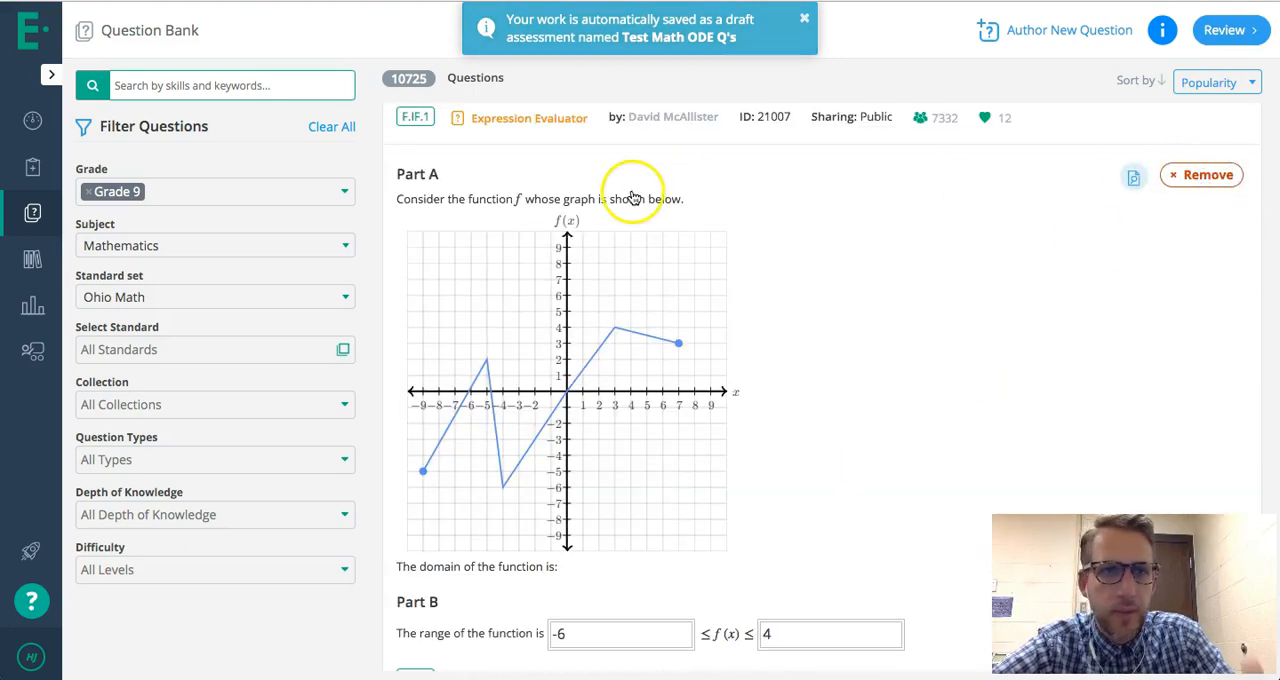
# - Review the added questions, save the assessment as a draft and proceed to its assignment settings
pyautogui.scroll(8, 737, 257)
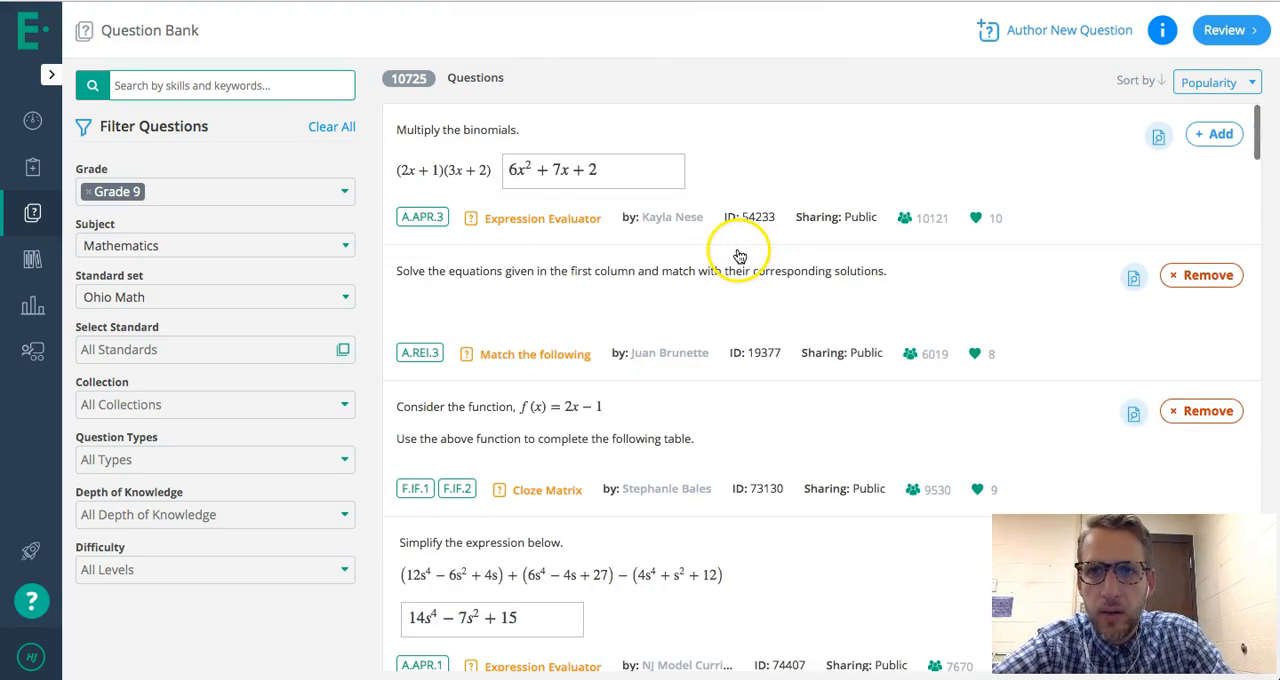
pyautogui.click(1238, 33)
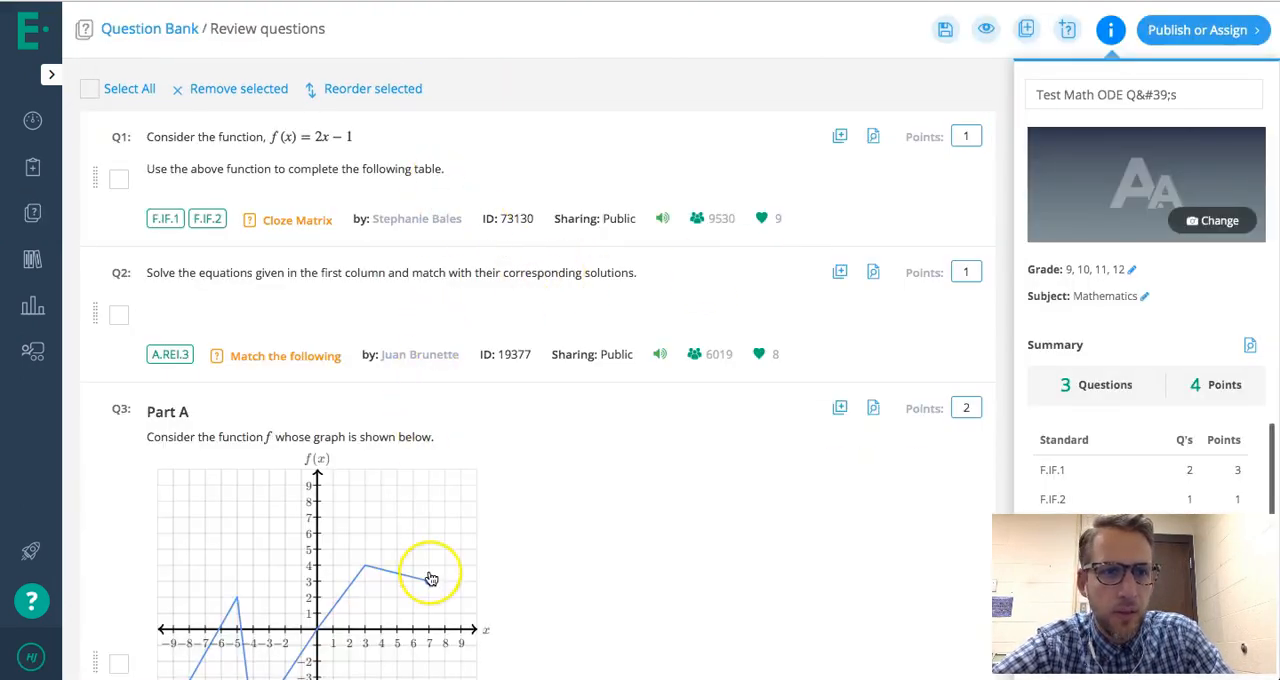
pyautogui.scroll(-3, 428, 580)
pyautogui.scroll(3, 428, 580)
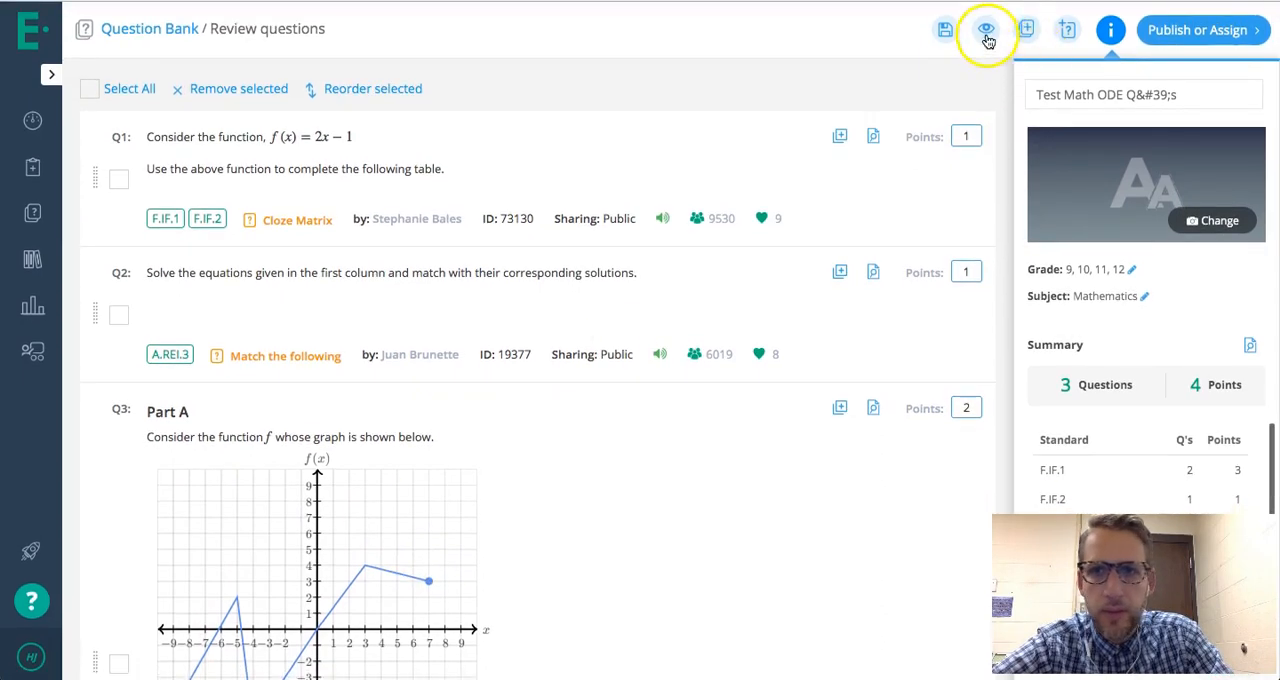
pyautogui.click(945, 30)
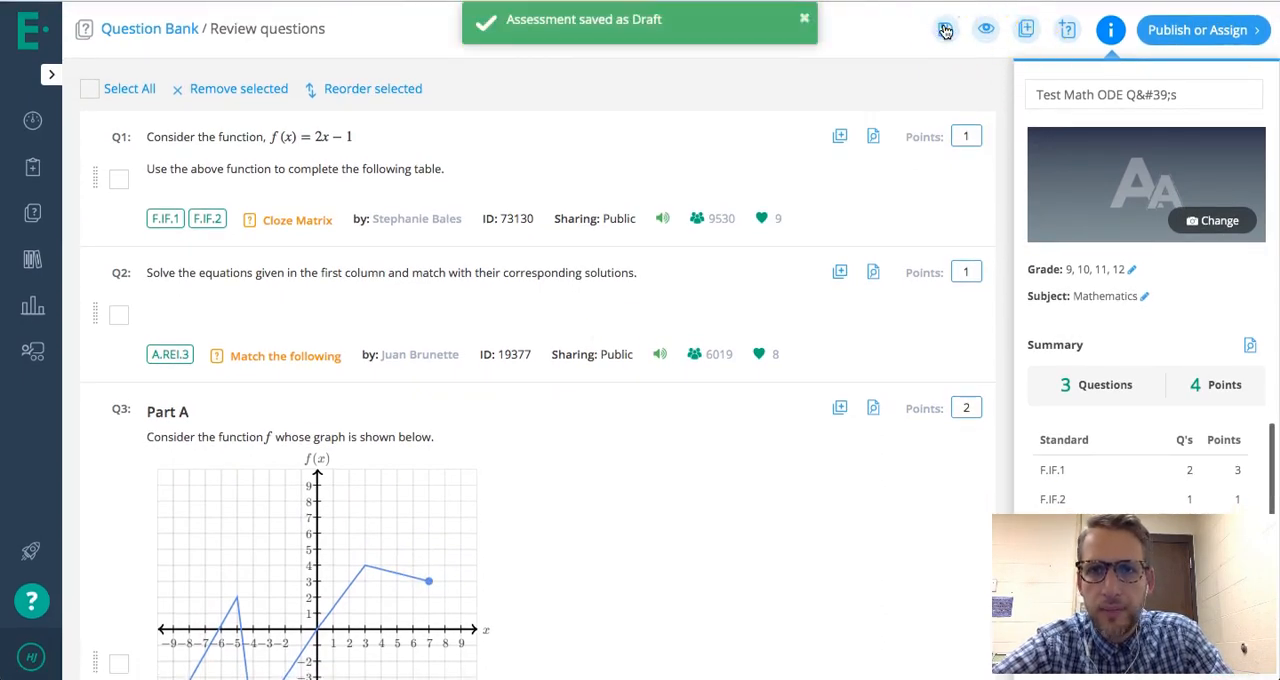
pyautogui.click(1201, 30)
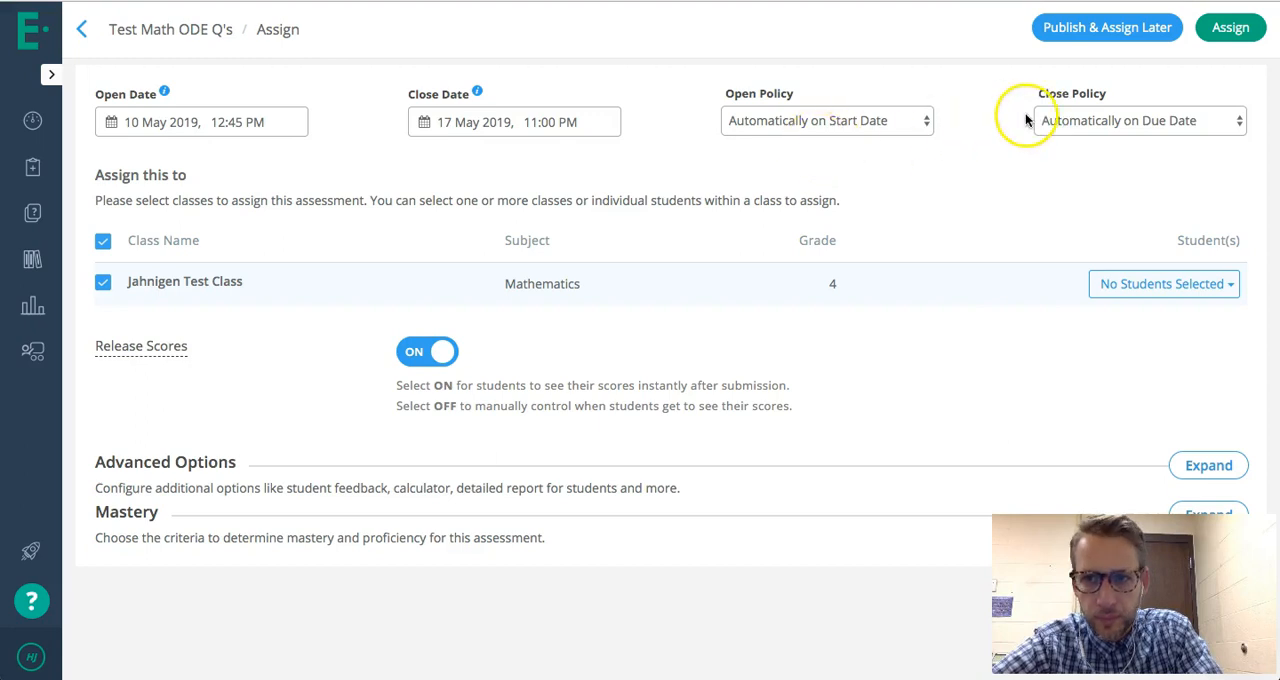
# - Look through the assignment's Advanced Options for students and collapse the section again
pyautogui.scroll(-2, 940, 280)
pyautogui.click(1213, 385)
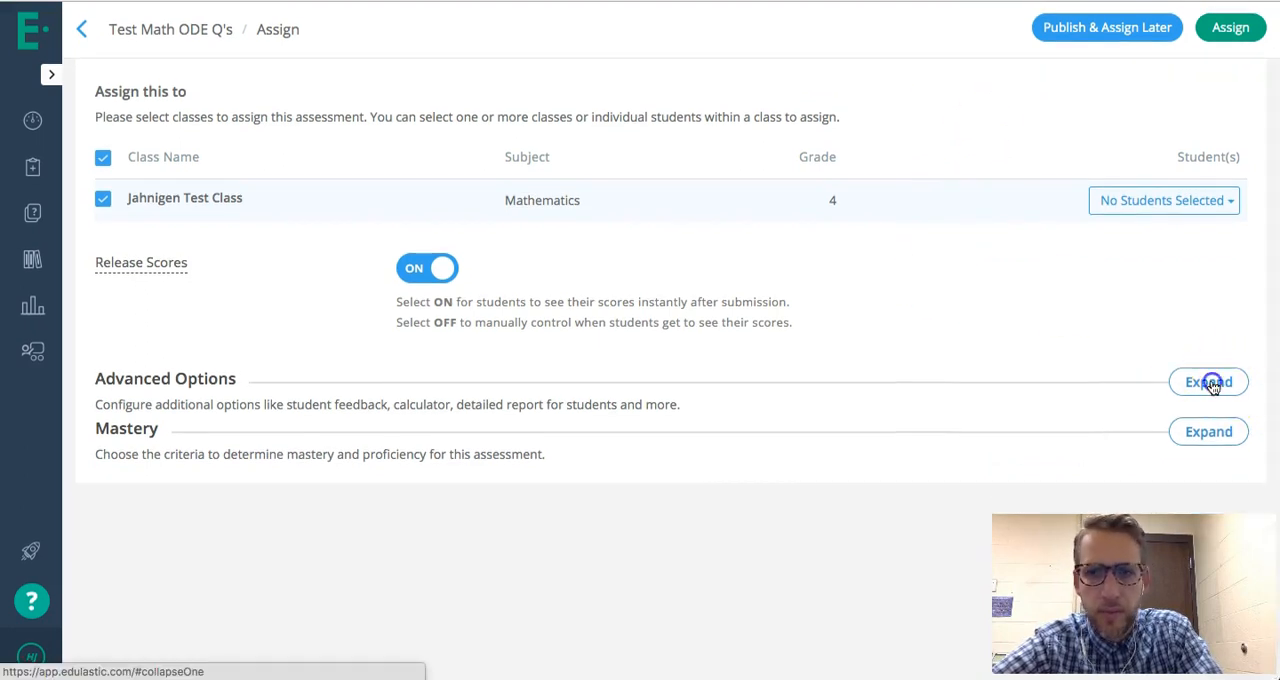
pyautogui.scroll(-1, 651, 420)
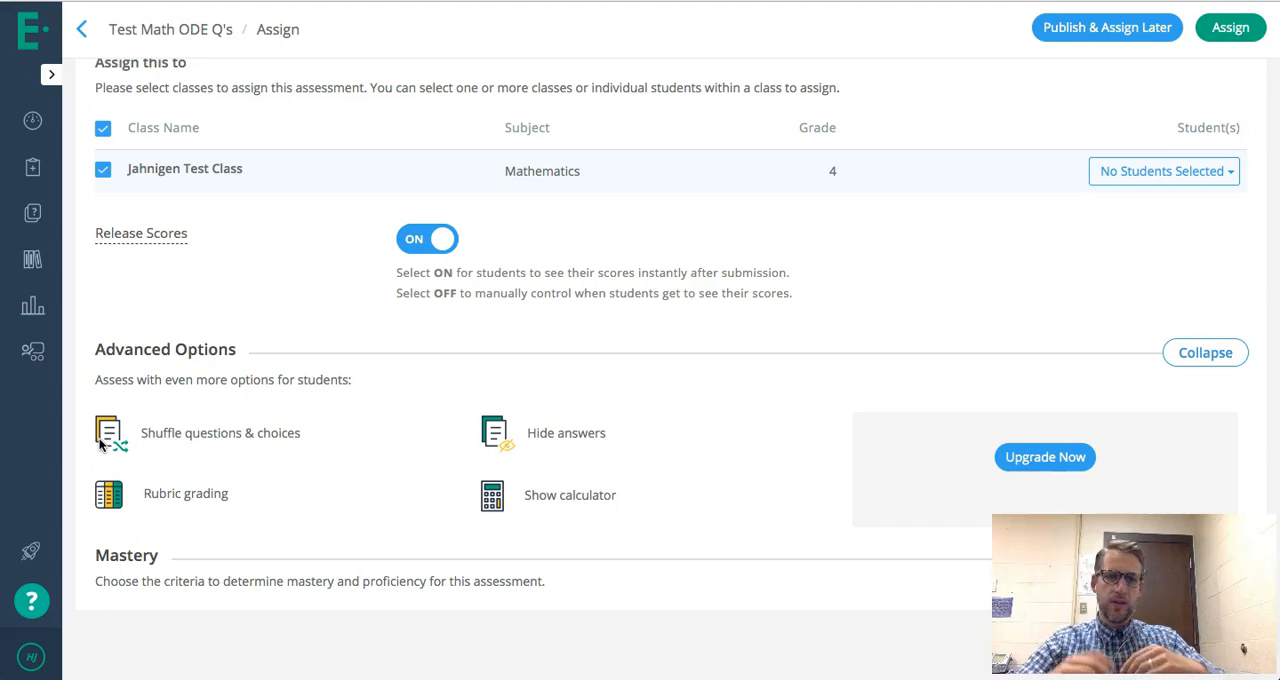
pyautogui.scroll(-2, 160, 448)
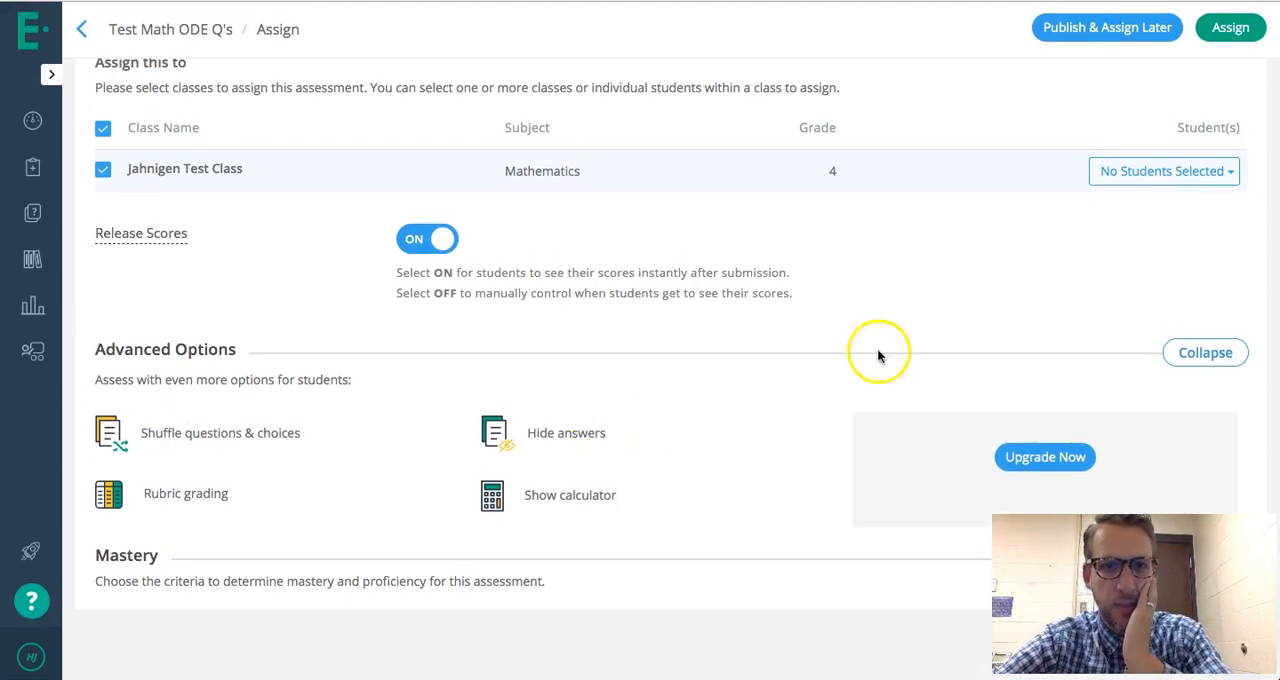
pyautogui.click(1207, 354)
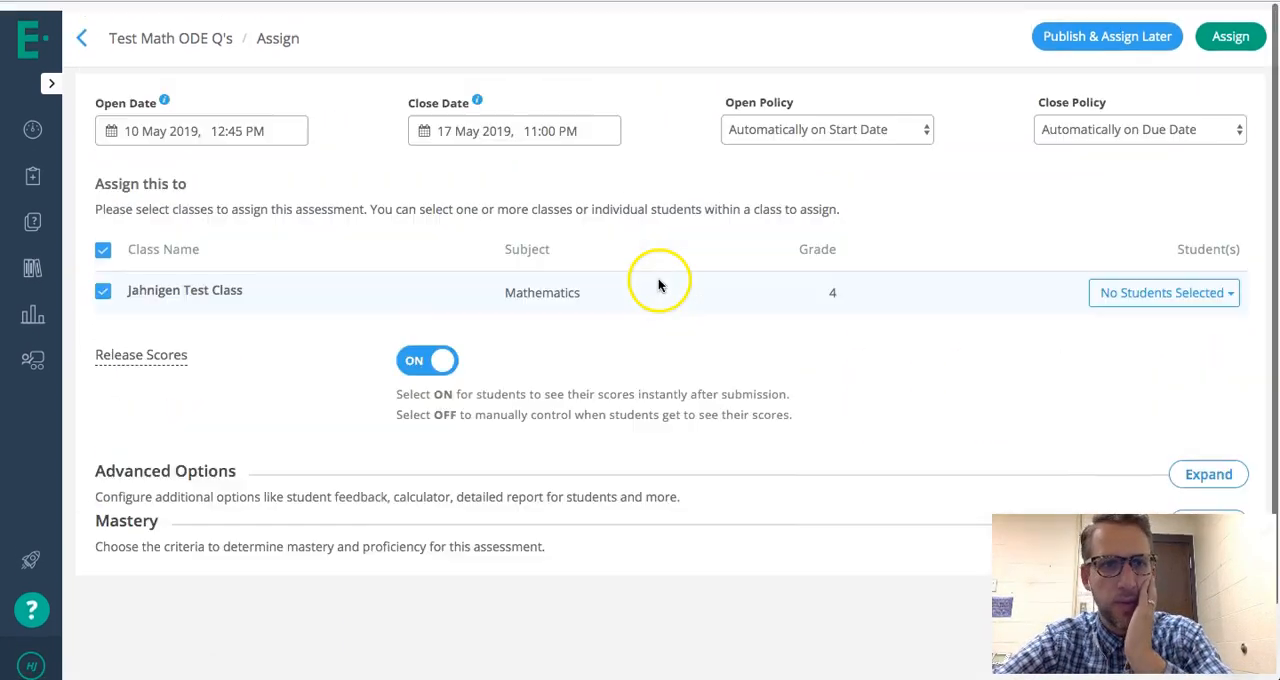